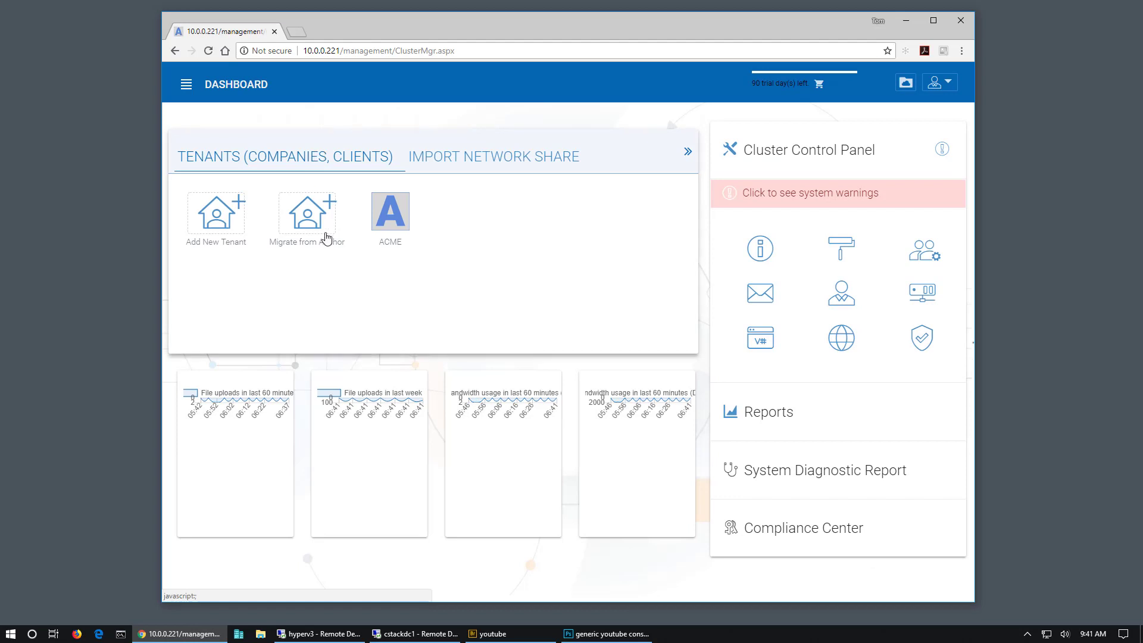
Step: Open the ACME tenant dashboard, log out of the administrator account and sign in with the saved manager1 account
{"action": "left_click", "coordinate": [392, 208]}
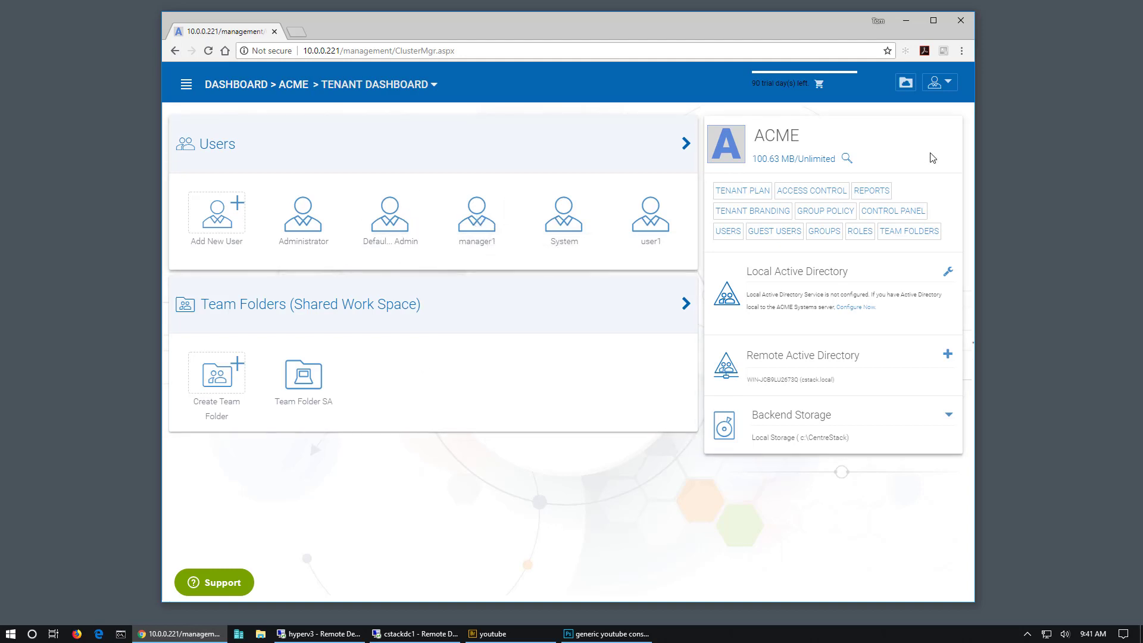
{"action": "left_click", "coordinate": [950, 88]}
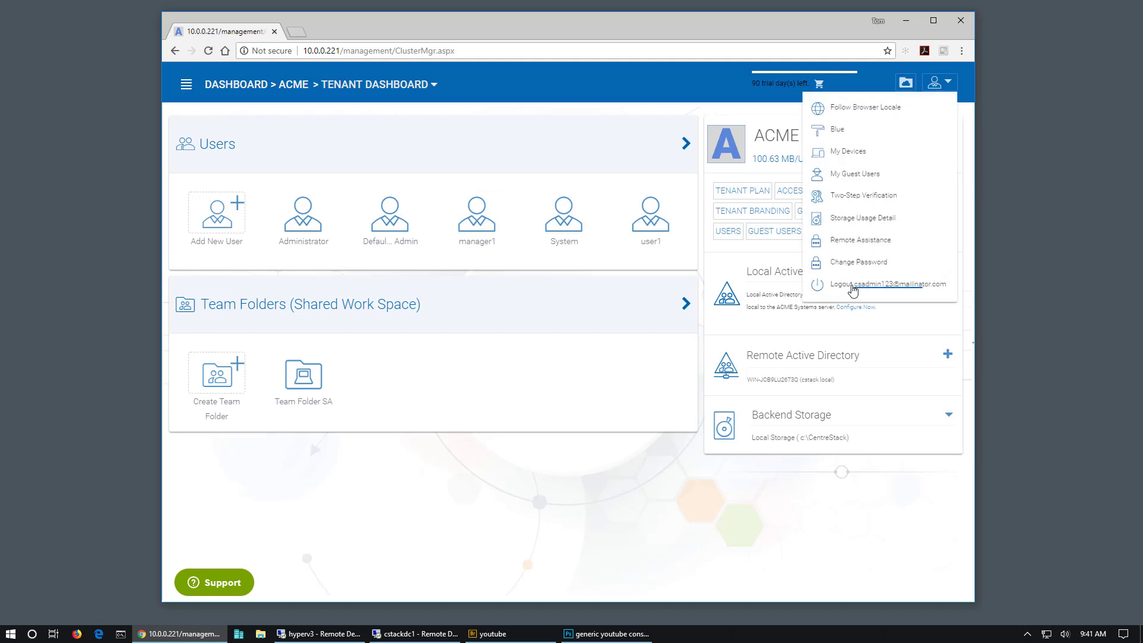
{"action": "left_click", "coordinate": [849, 286]}
{"action": "left_click", "coordinate": [685, 314]}
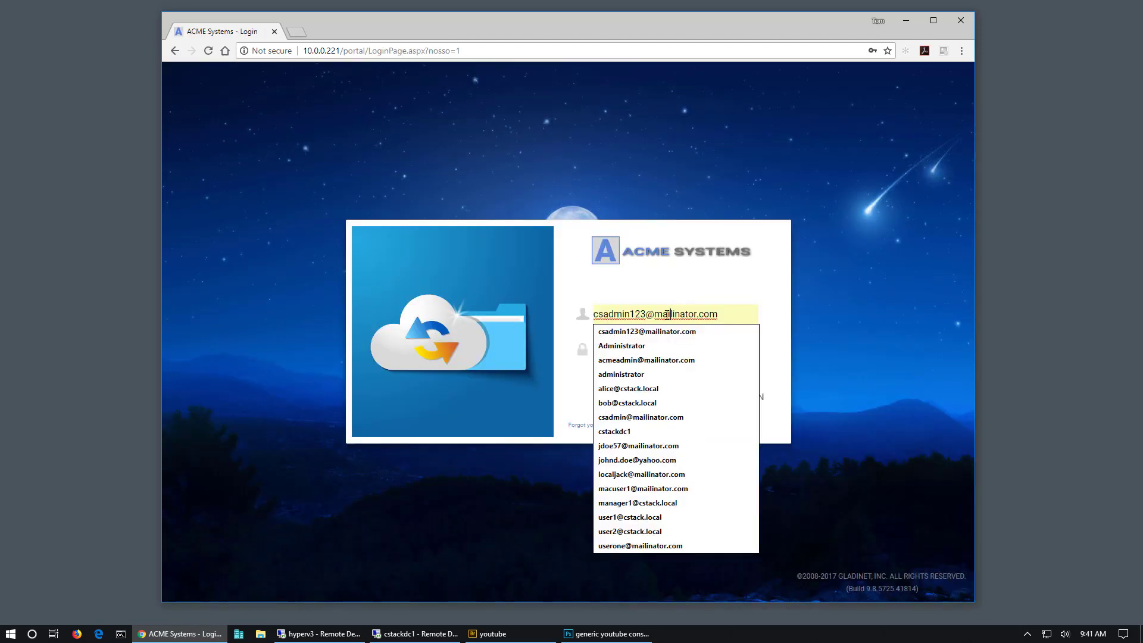
{"action": "left_click", "coordinate": [688, 435]}
{"action": "left_click", "coordinate": [747, 396]}
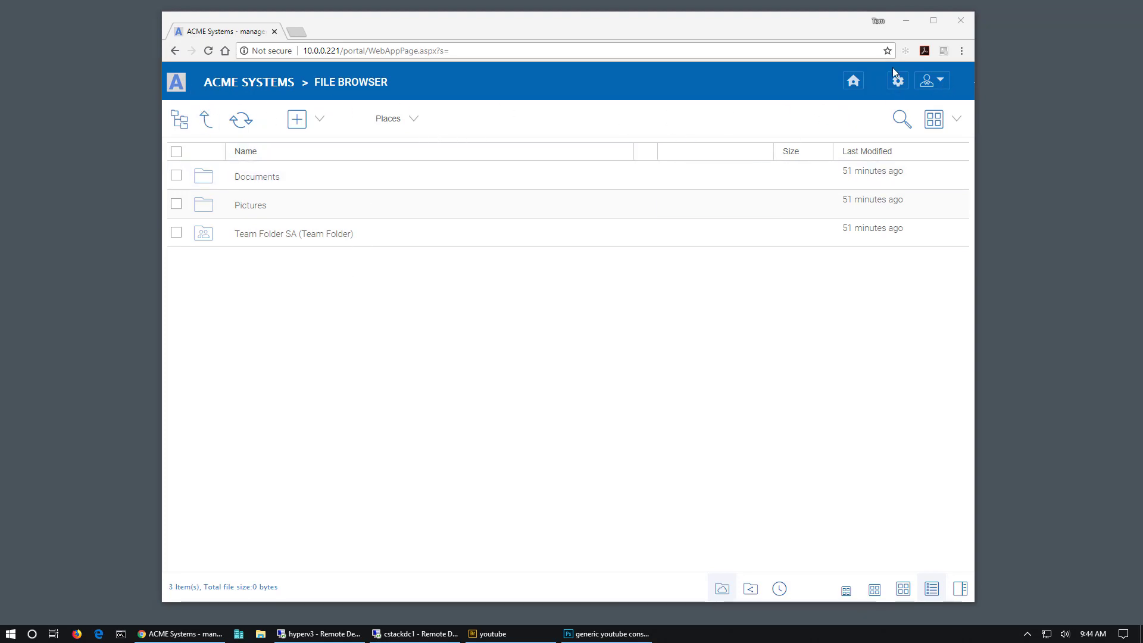
Step: Check which management options the manager1 account has on its dashboard and in its navigation menu
{"action": "left_click", "coordinate": [898, 83]}
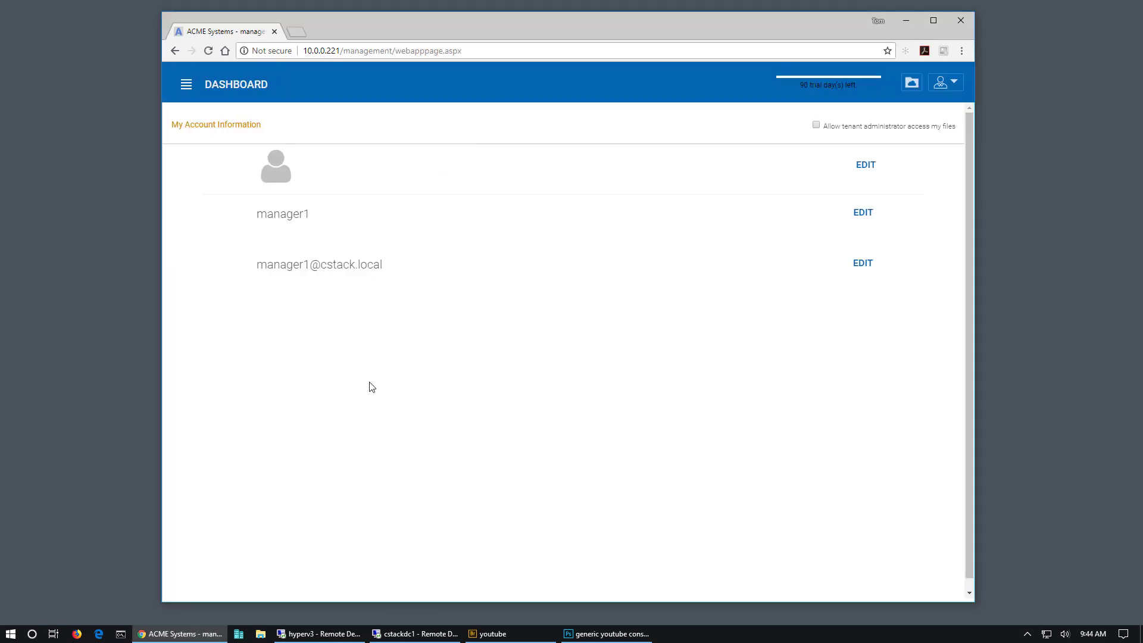
{"action": "left_click", "coordinate": [186, 89]}
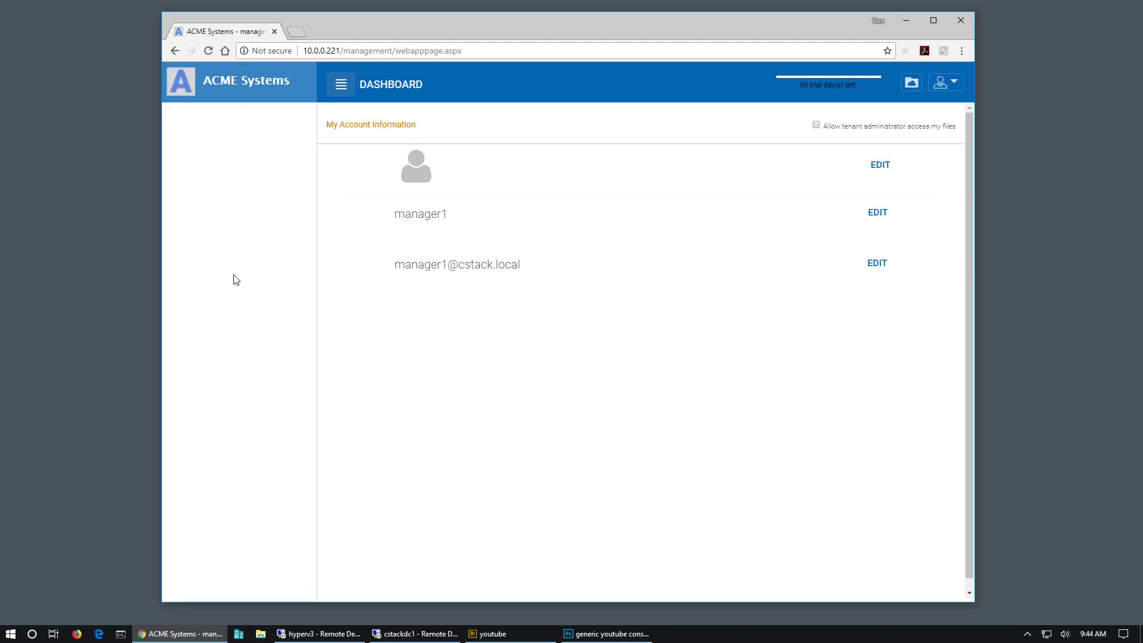
{"action": "left_click", "coordinate": [338, 86]}
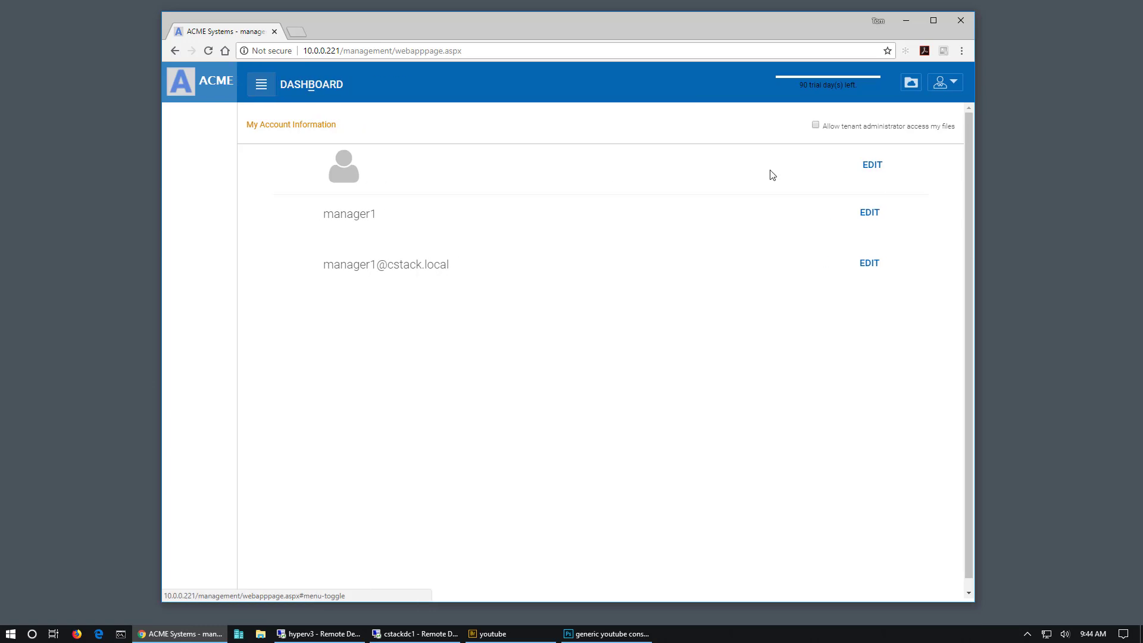
Step: Log out of the manager1 account and sign back in with the saved cluster administrator account
{"action": "left_click", "coordinate": [951, 83]}
{"action": "left_click", "coordinate": [869, 234]}
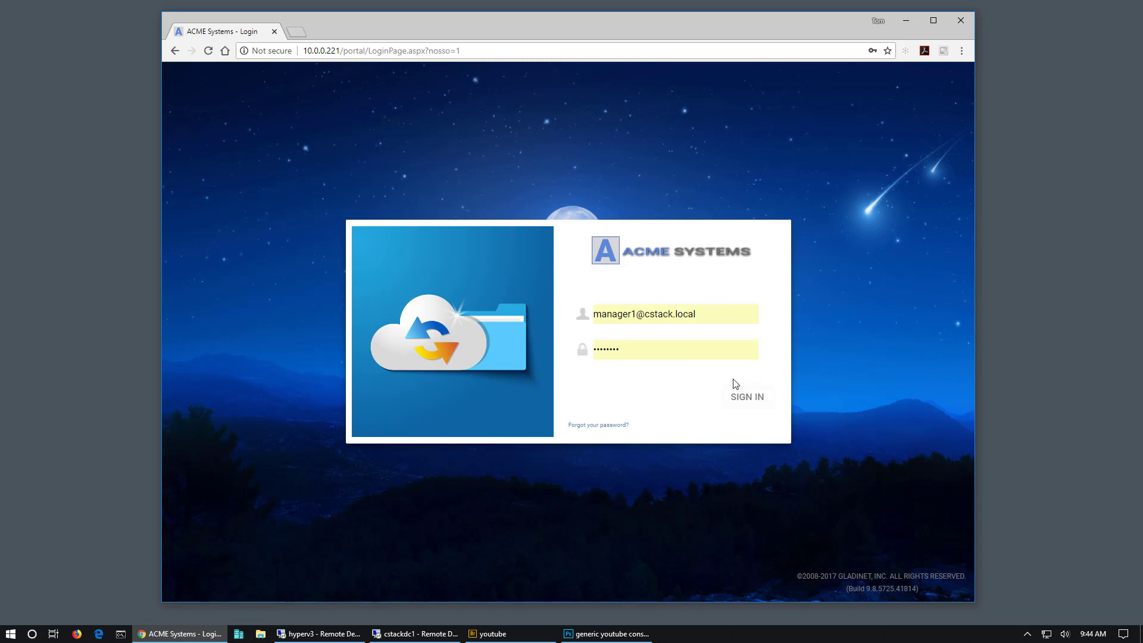
{"action": "left_click", "coordinate": [719, 313]}
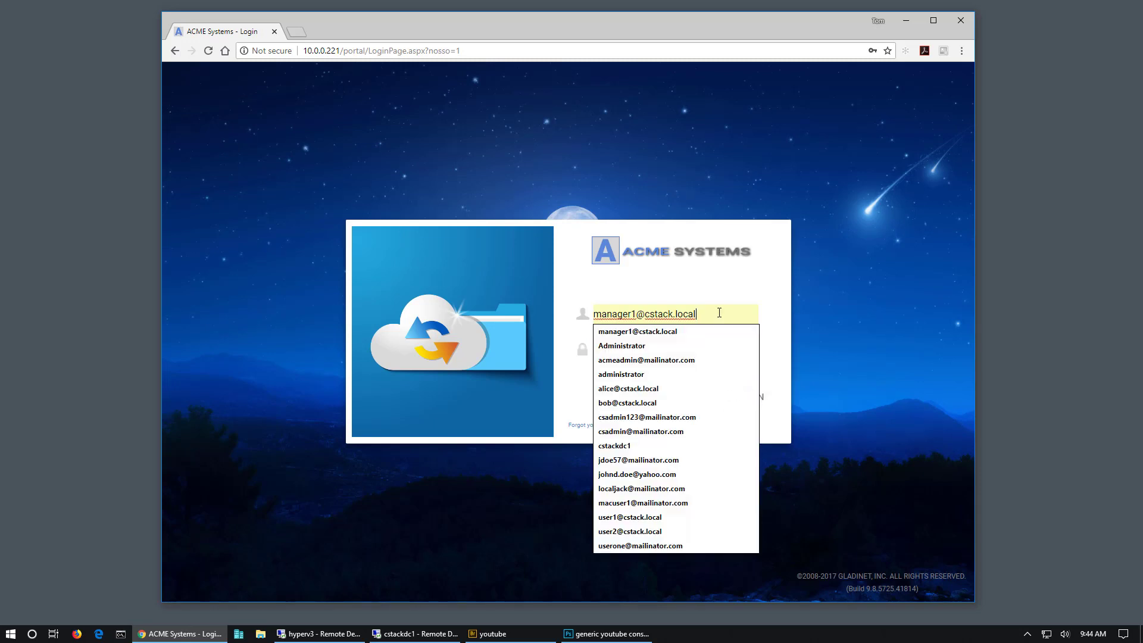
{"action": "left_click", "coordinate": [656, 422]}
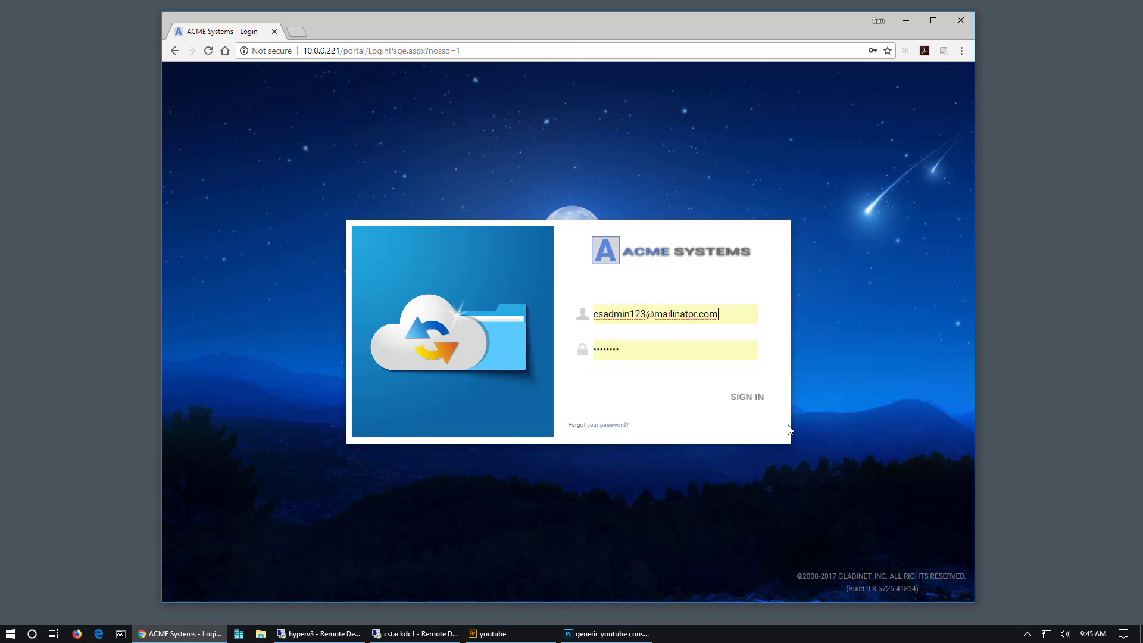
{"action": "left_click", "coordinate": [742, 395]}
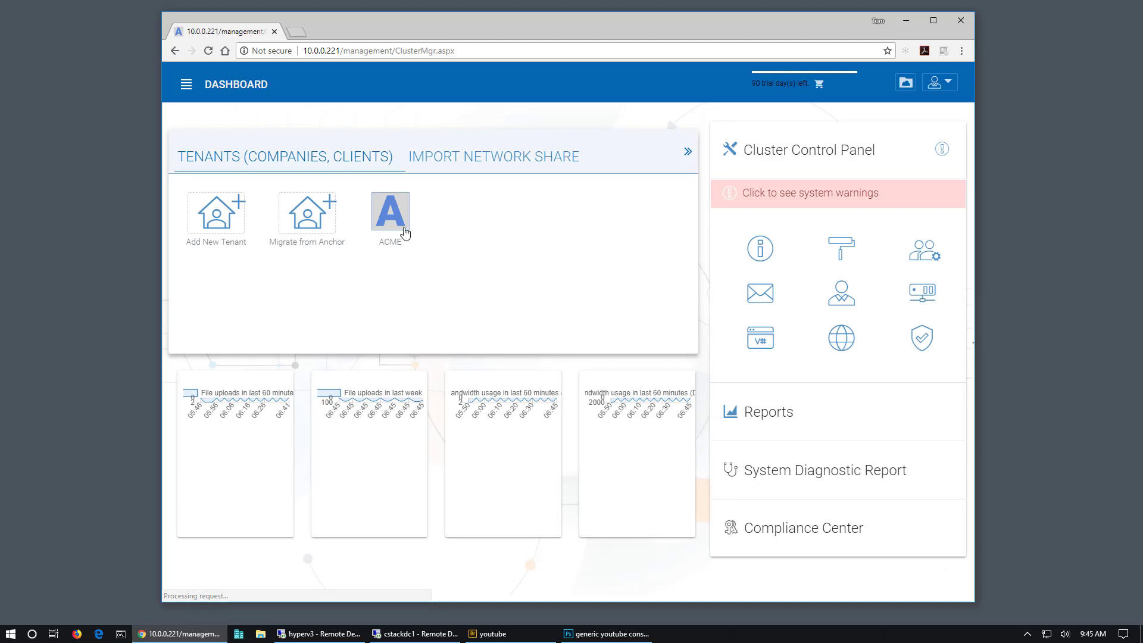
Step: Start a new role for the ACME tenant and name it Manager
{"action": "left_click", "coordinate": [402, 224]}
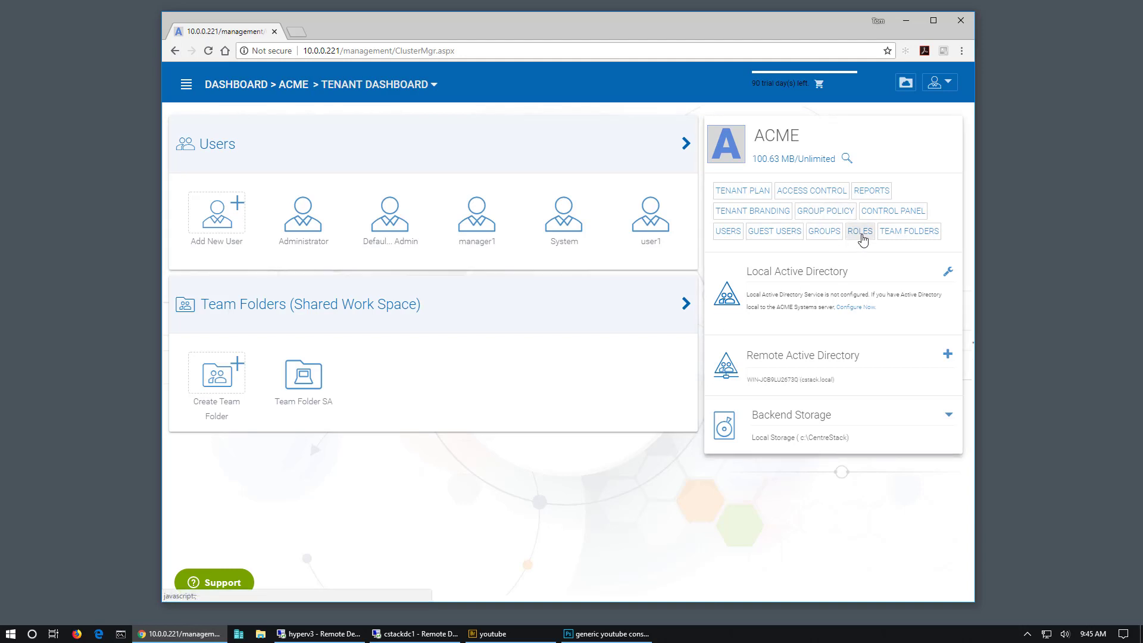
{"action": "left_click", "coordinate": [860, 232]}
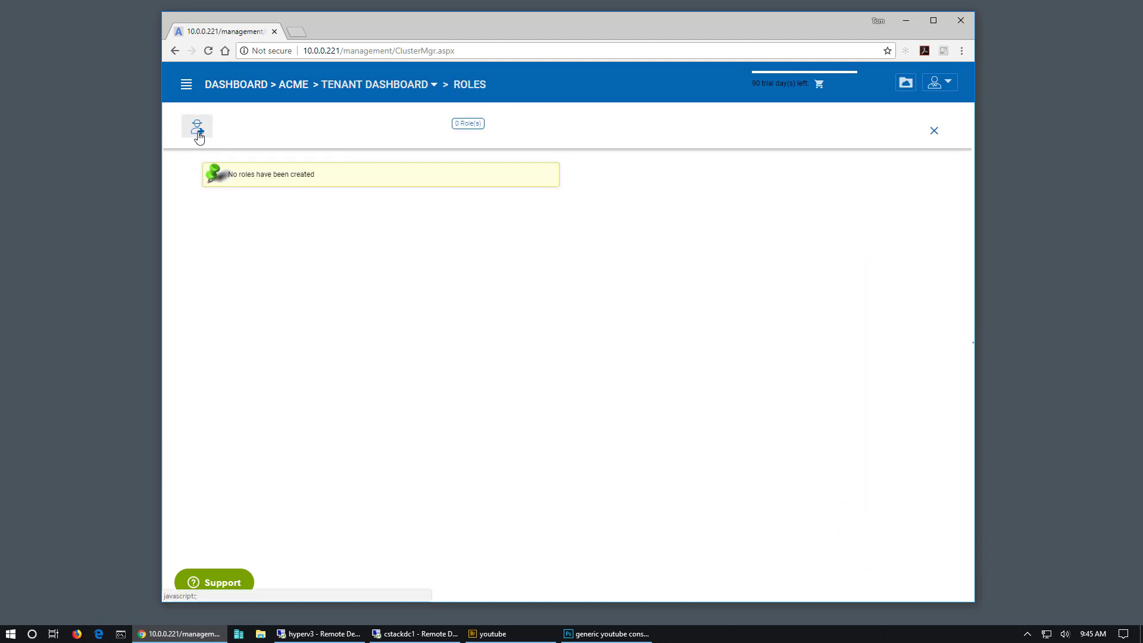
{"action": "left_click", "coordinate": [198, 132]}
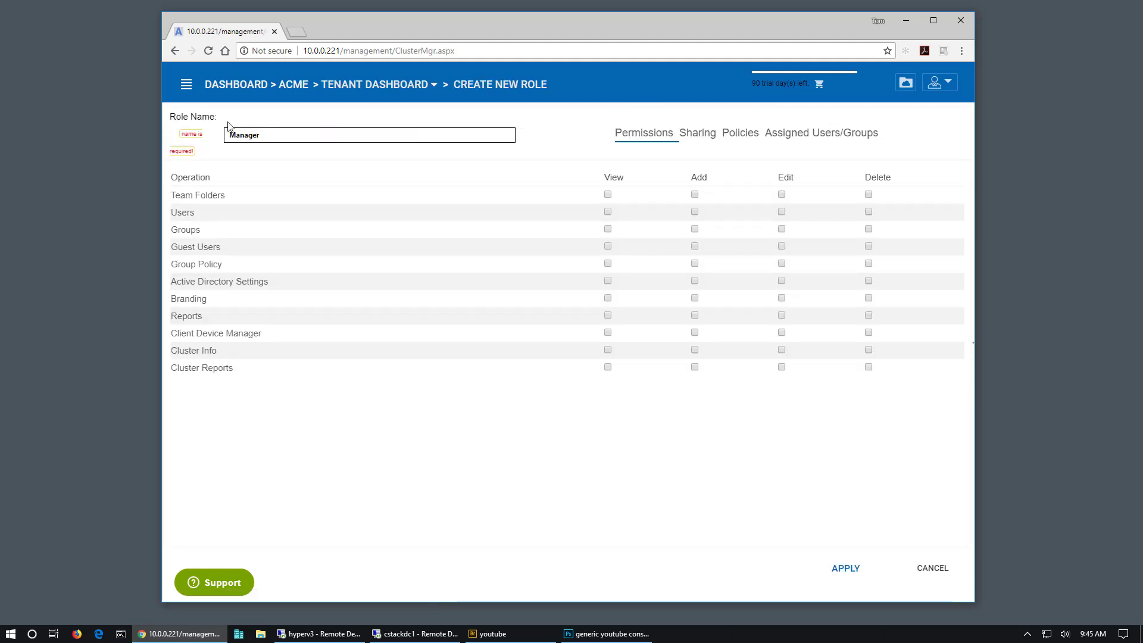
{"action": "left_click", "coordinate": [276, 136]}
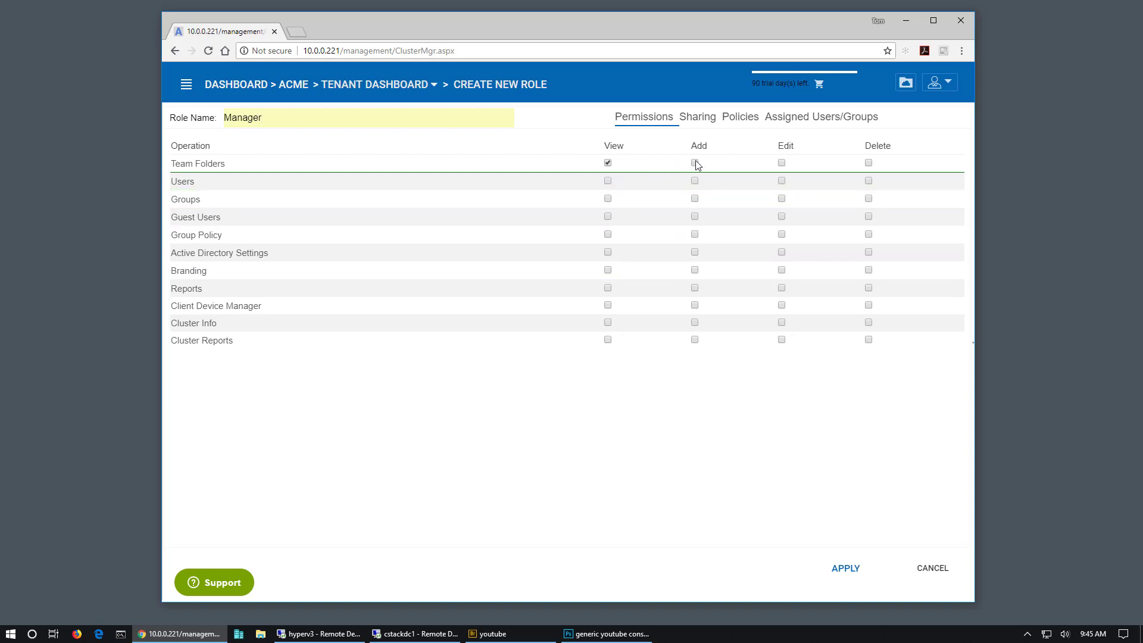
Step: Grant the Manager role View, Add and Edit permissions for Team Folders, Users, Groups and Guest Users
{"action": "left_click", "coordinate": [780, 164]}
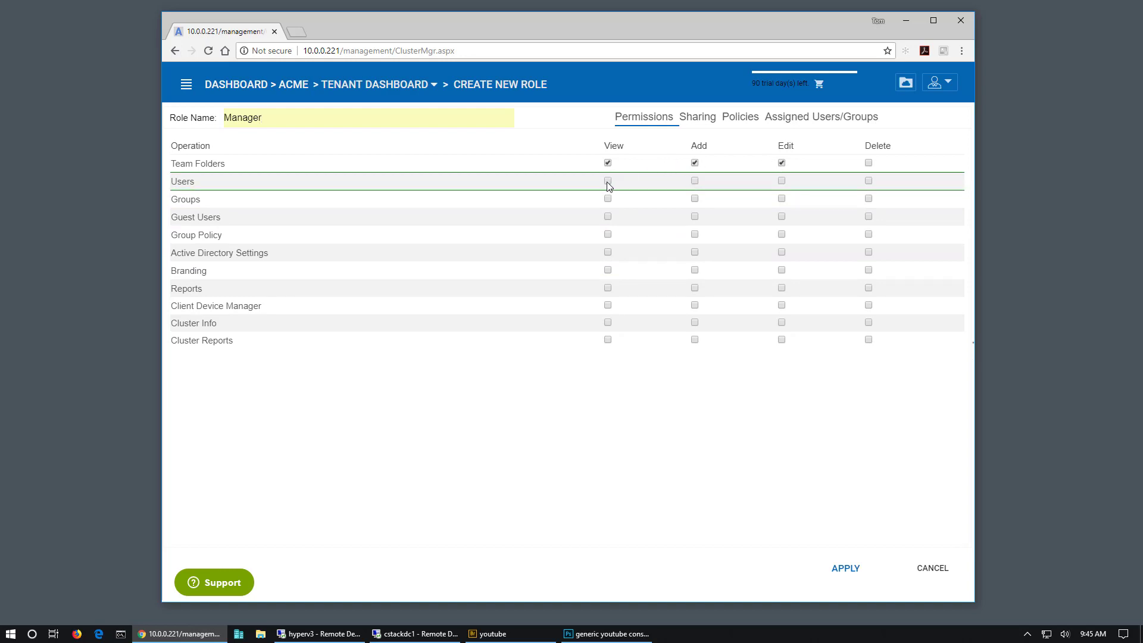
{"action": "left_click", "coordinate": [782, 182]}
{"action": "left_click", "coordinate": [694, 198]}
{"action": "left_click", "coordinate": [781, 198]}
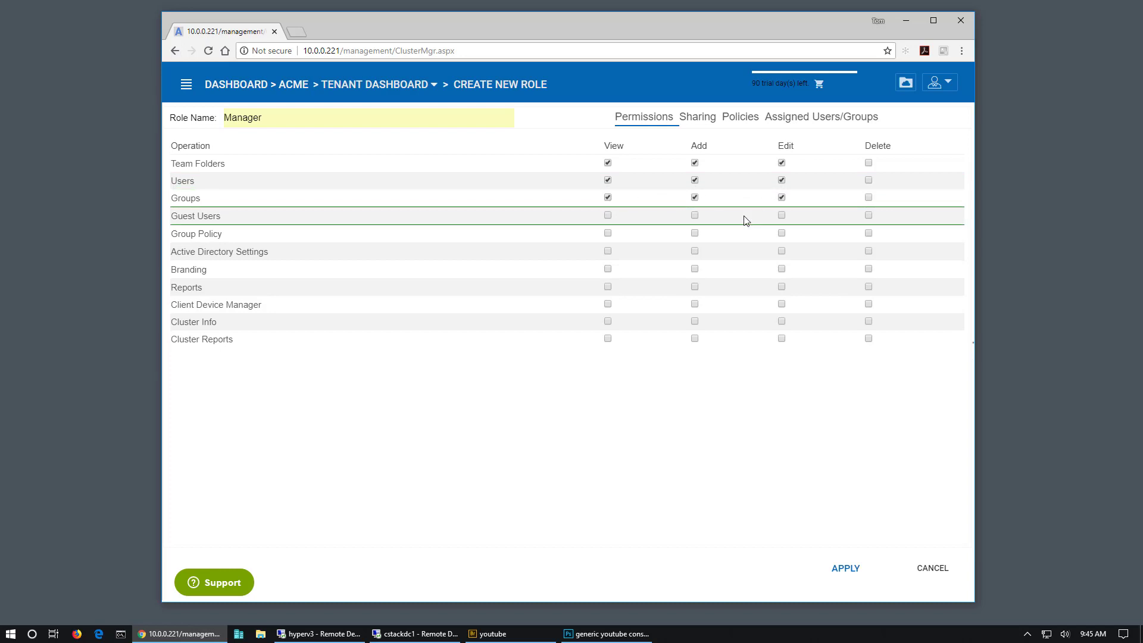
{"action": "left_click", "coordinate": [781, 216]}
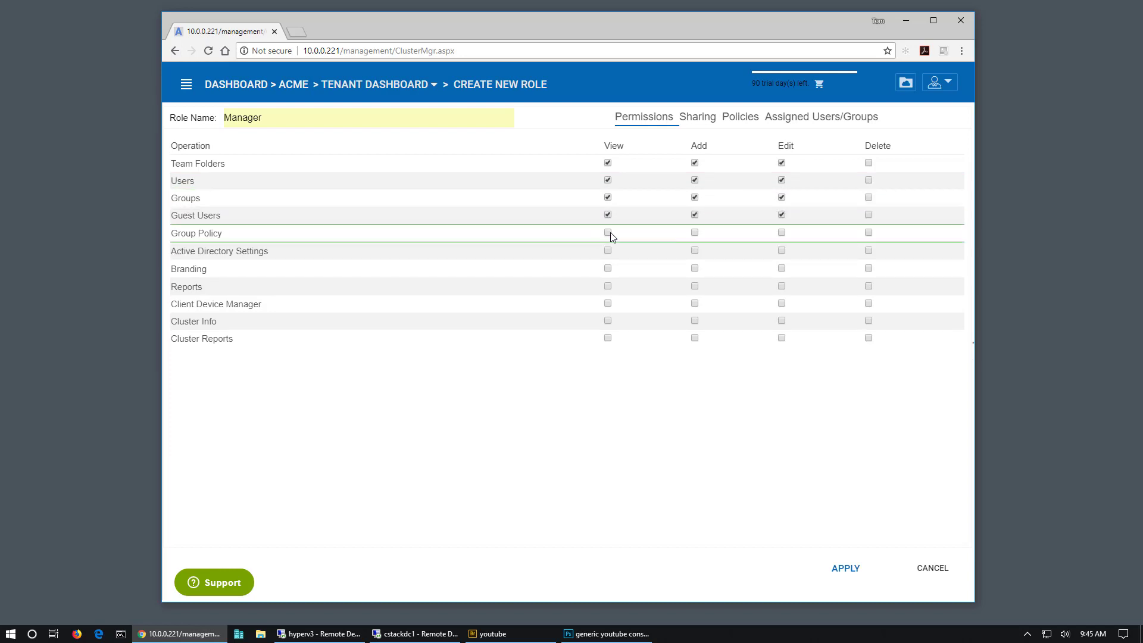
Step: Grant the Manager role View, Add and Edit permissions for Branding, Reports and Cluster Info, and apply the new role
{"action": "left_click", "coordinate": [695, 267]}
{"action": "left_click", "coordinate": [781, 267]}
{"action": "left_click", "coordinate": [608, 284]}
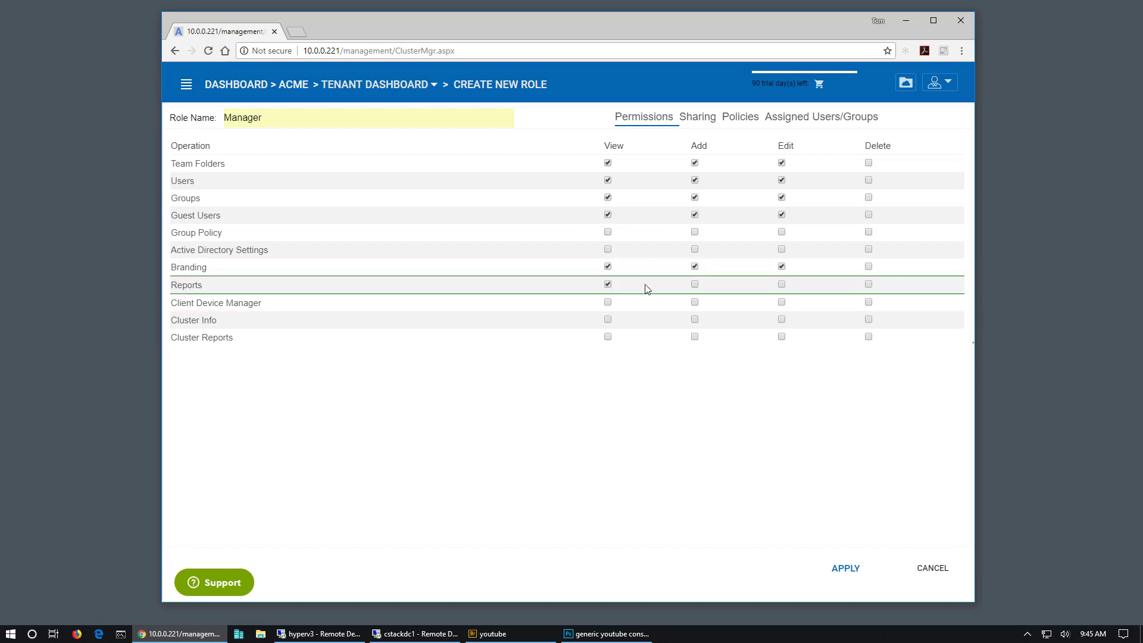
{"action": "left_click", "coordinate": [782, 285]}
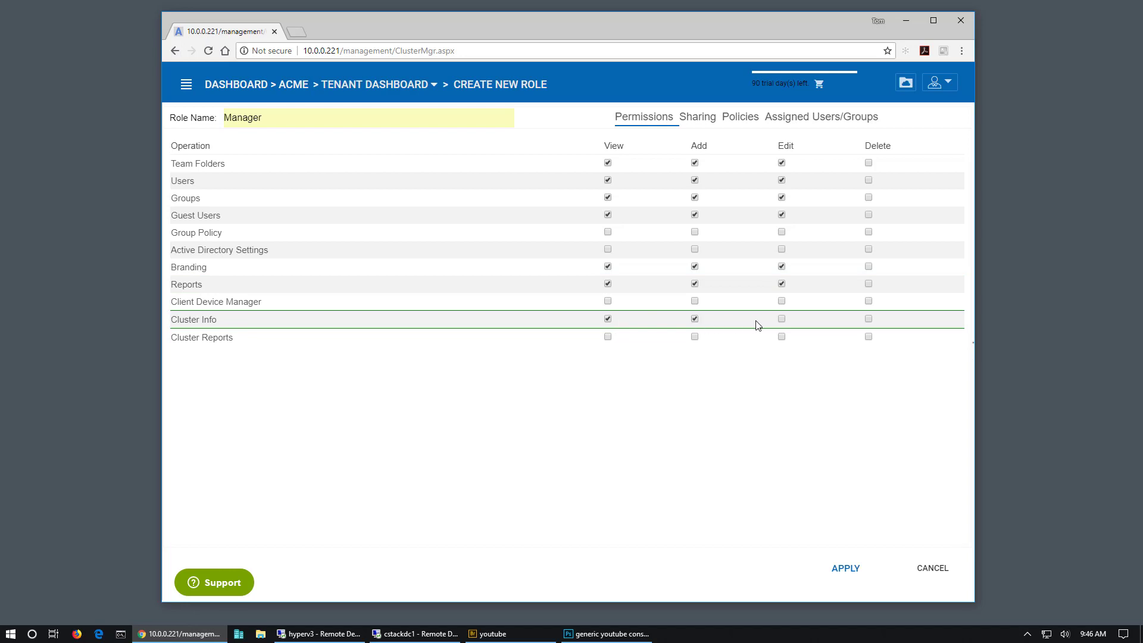
{"action": "left_click", "coordinate": [781, 320]}
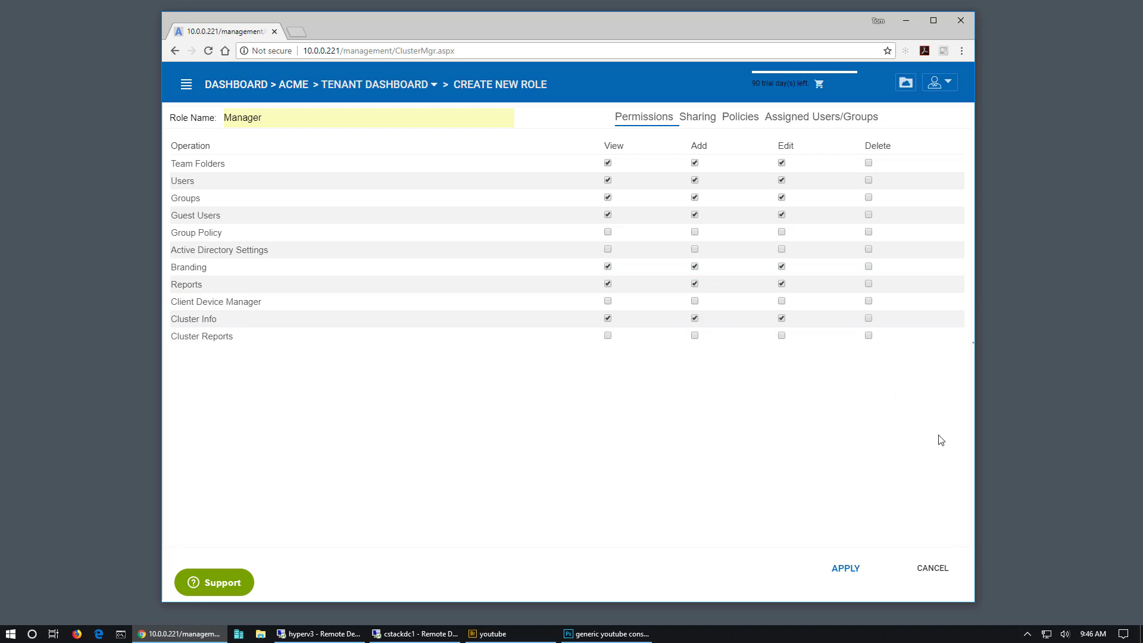
{"action": "left_click", "coordinate": [841, 571]}
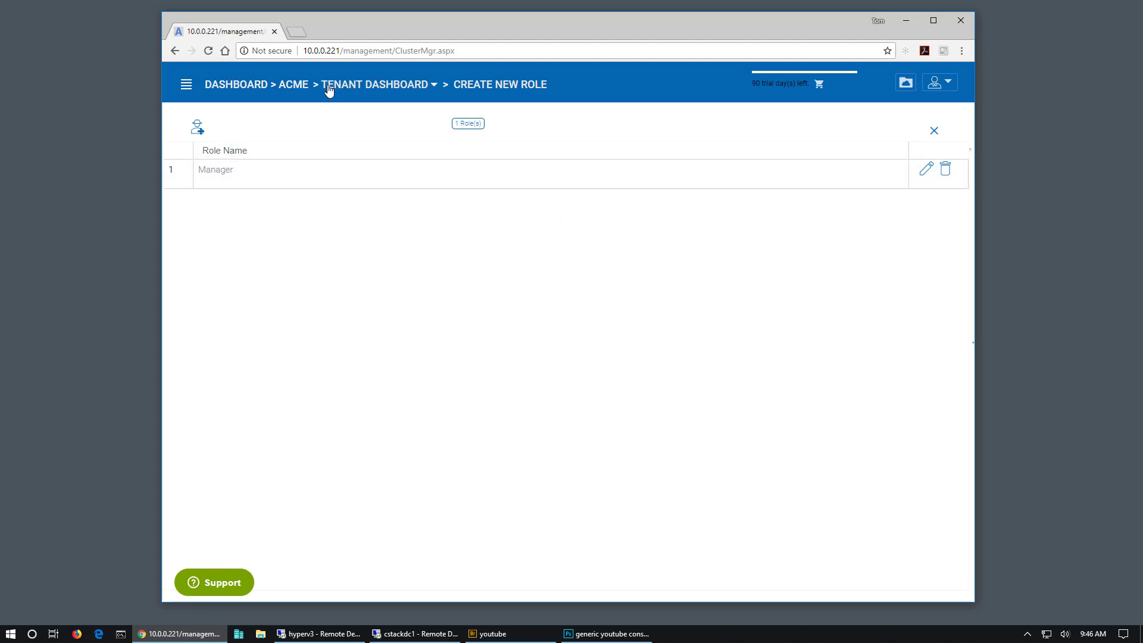
Step: Assign the Manager role to the manager1 user of the ACME tenant and return to the tenant dashboard
{"action": "left_click", "coordinate": [361, 86]}
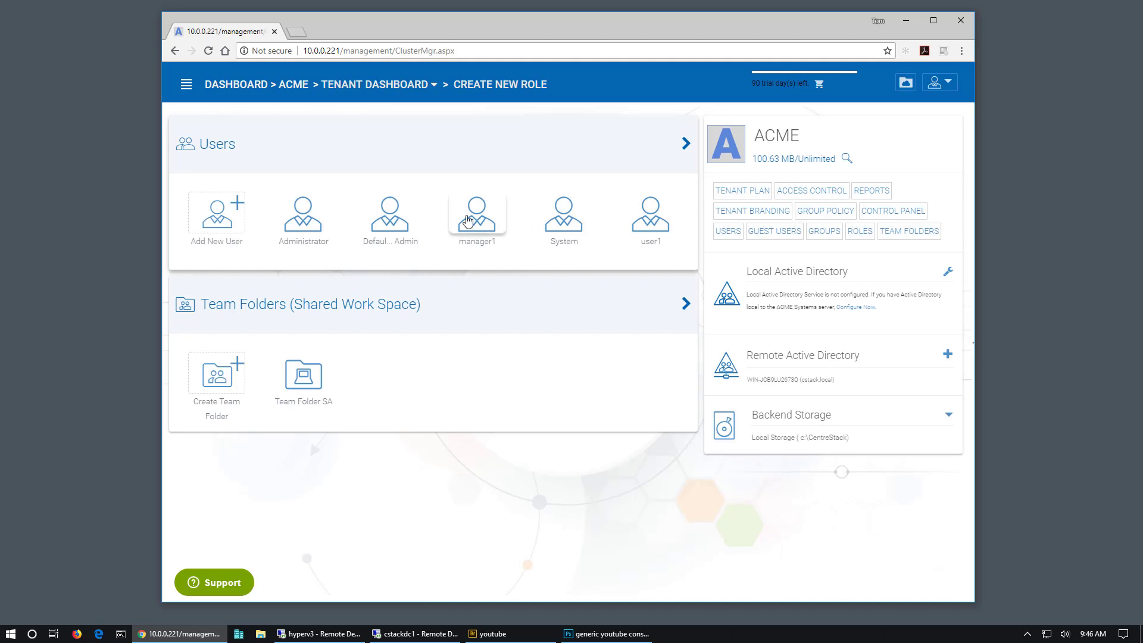
{"action": "left_click", "coordinate": [474, 219]}
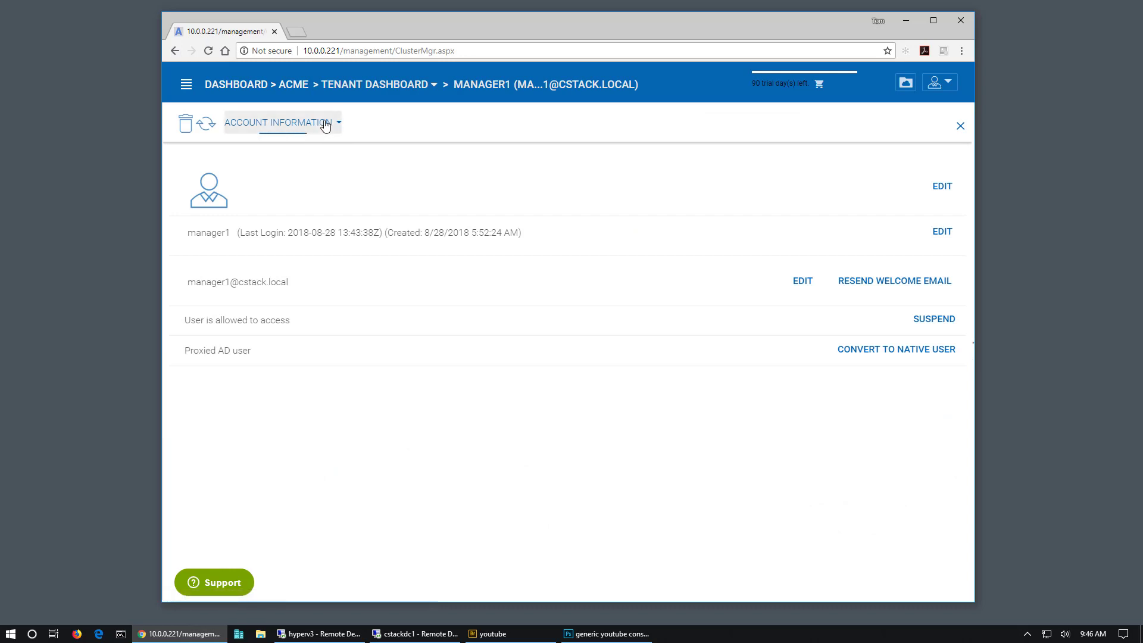
{"action": "left_click", "coordinate": [315, 126]}
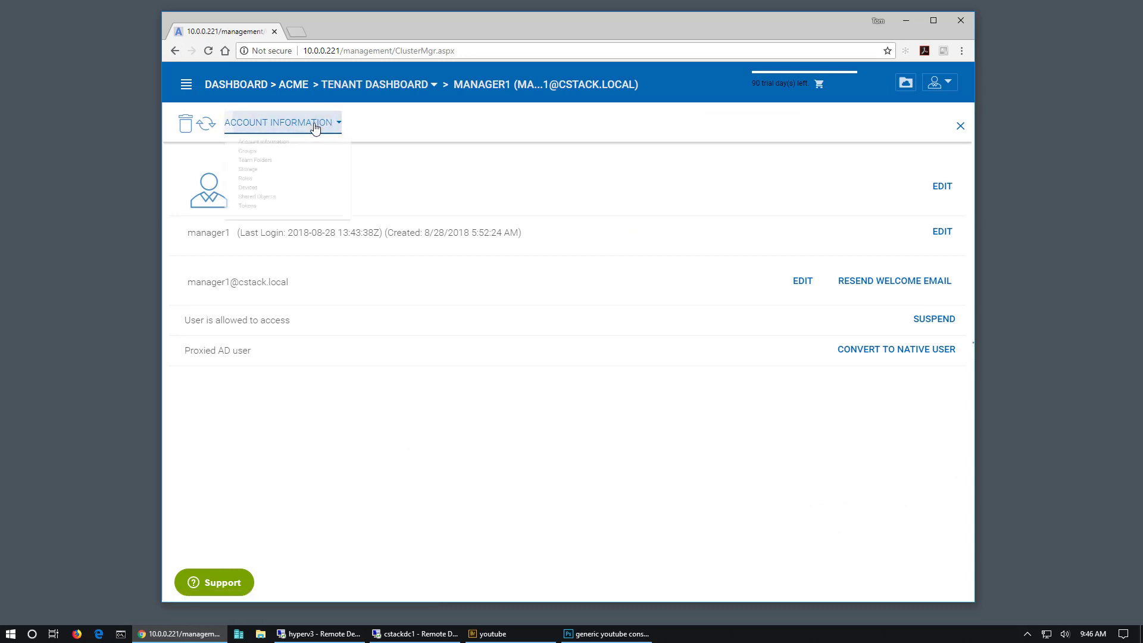
{"action": "left_click", "coordinate": [265, 215]}
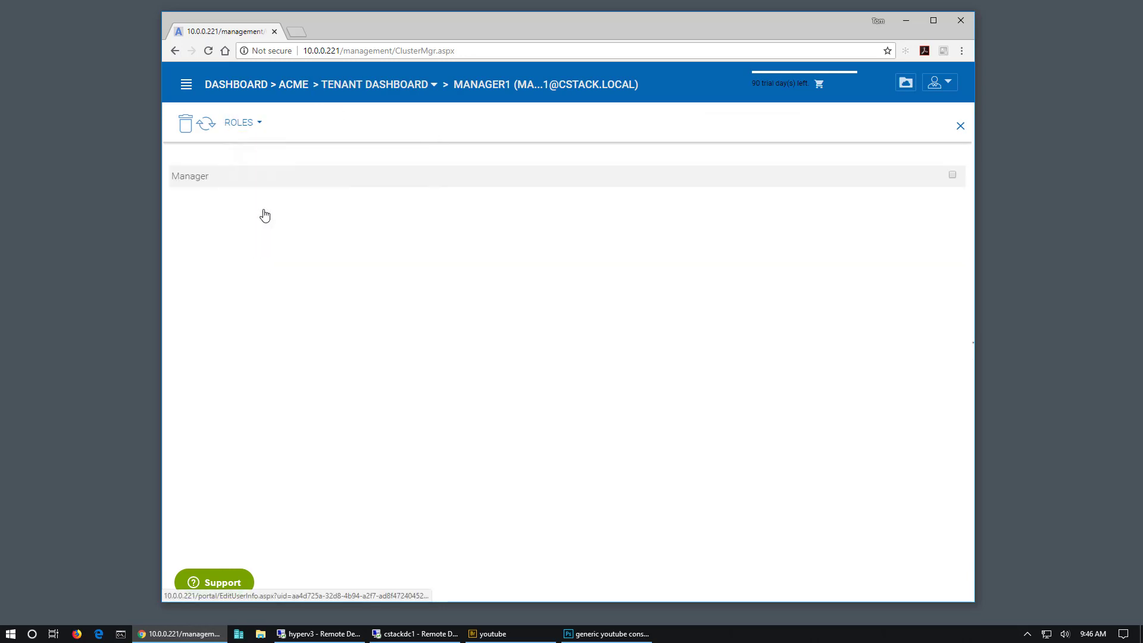
{"action": "left_click", "coordinate": [952, 176]}
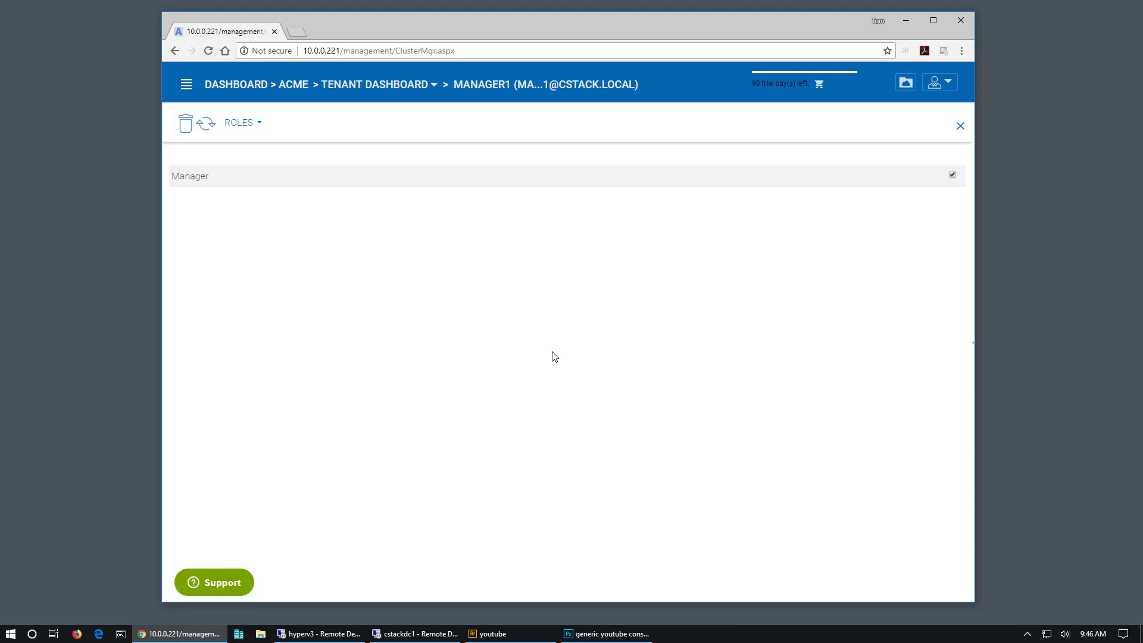
{"action": "left_click", "coordinate": [355, 89]}
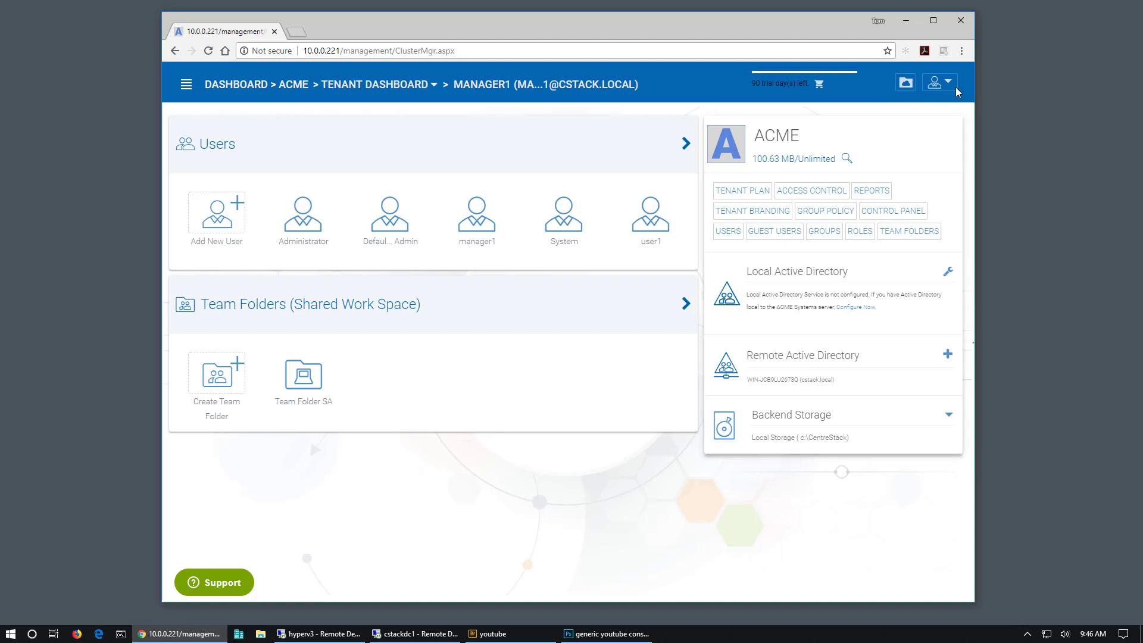
Step: Log out of the cluster administrator account and sign in to the portal with the saved manager1 account
{"action": "left_click", "coordinate": [939, 84]}
{"action": "left_click", "coordinate": [865, 283]}
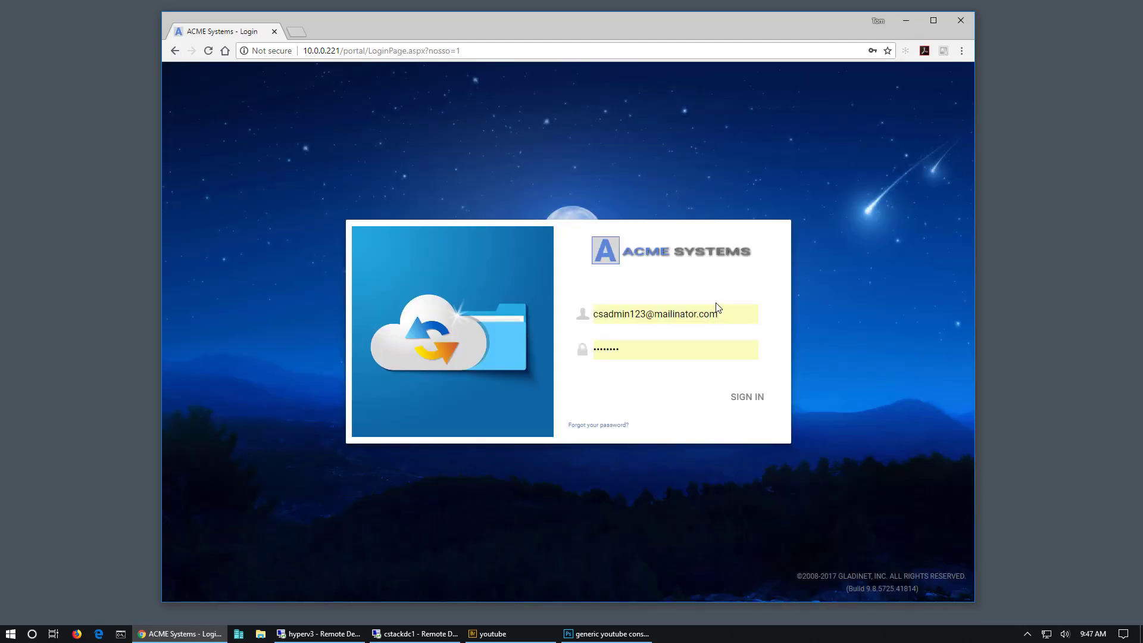
{"action": "left_click", "coordinate": [717, 307]}
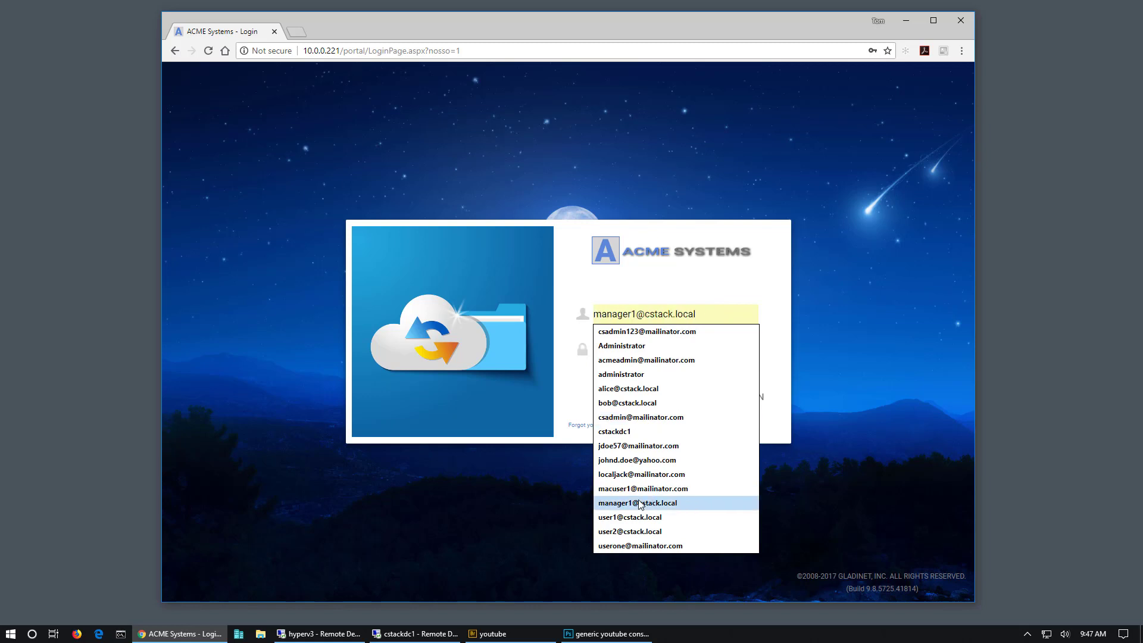
{"action": "left_click", "coordinate": [639, 504]}
{"action": "left_click", "coordinate": [754, 396]}
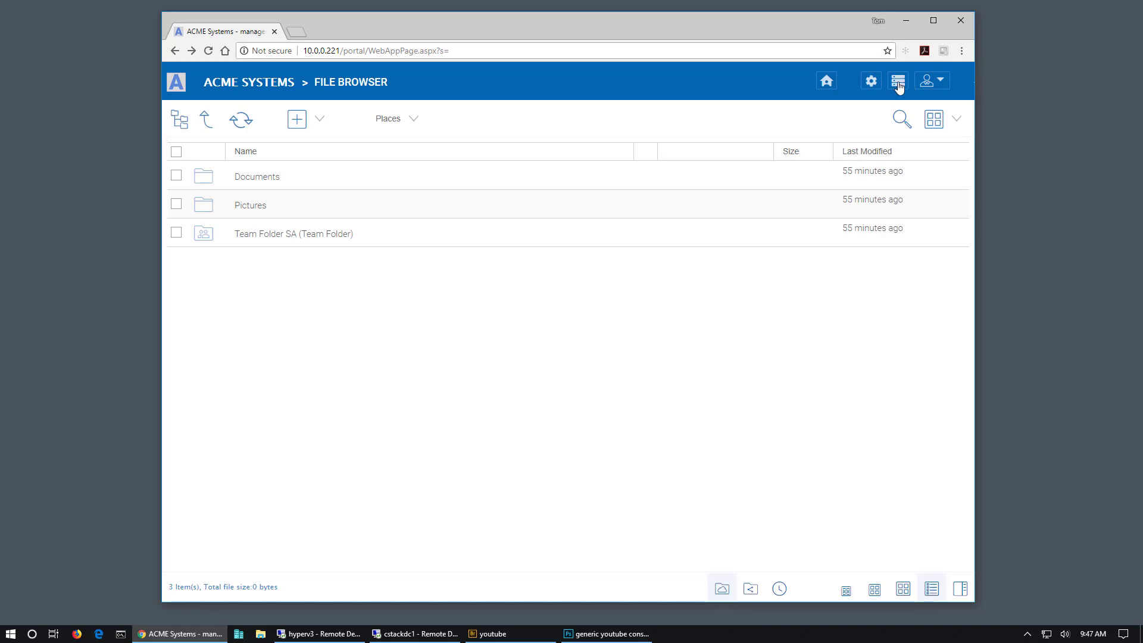
Step: Open the management dashboard as manager1, check the default group policy's Security settings and return to the group policy home
{"action": "left_click", "coordinate": [899, 87]}
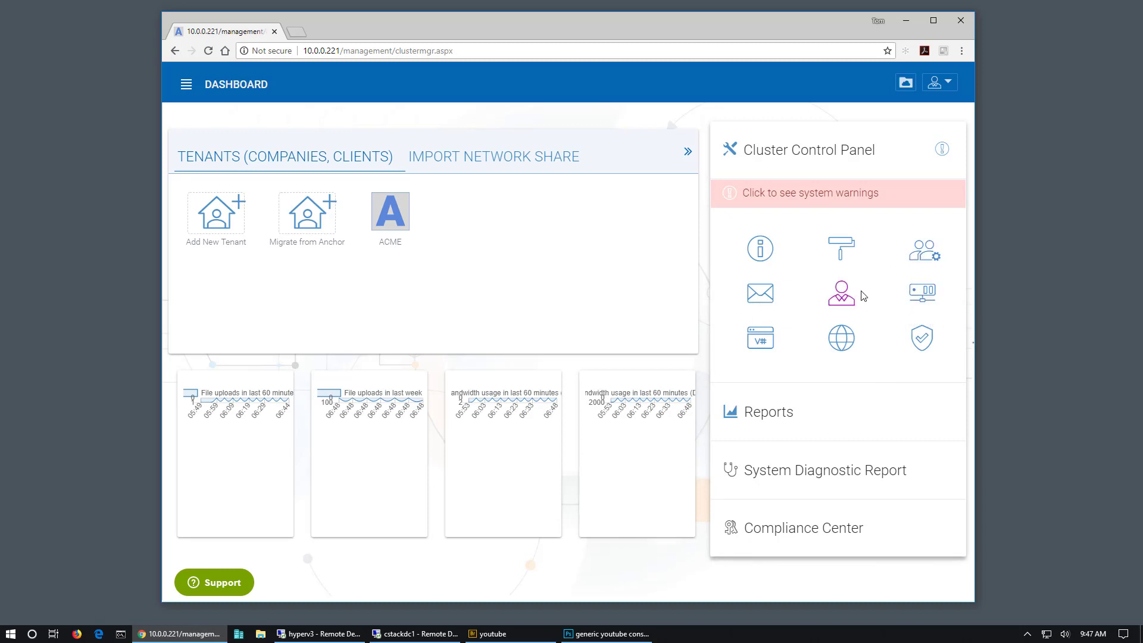
{"action": "left_click", "coordinate": [925, 253]}
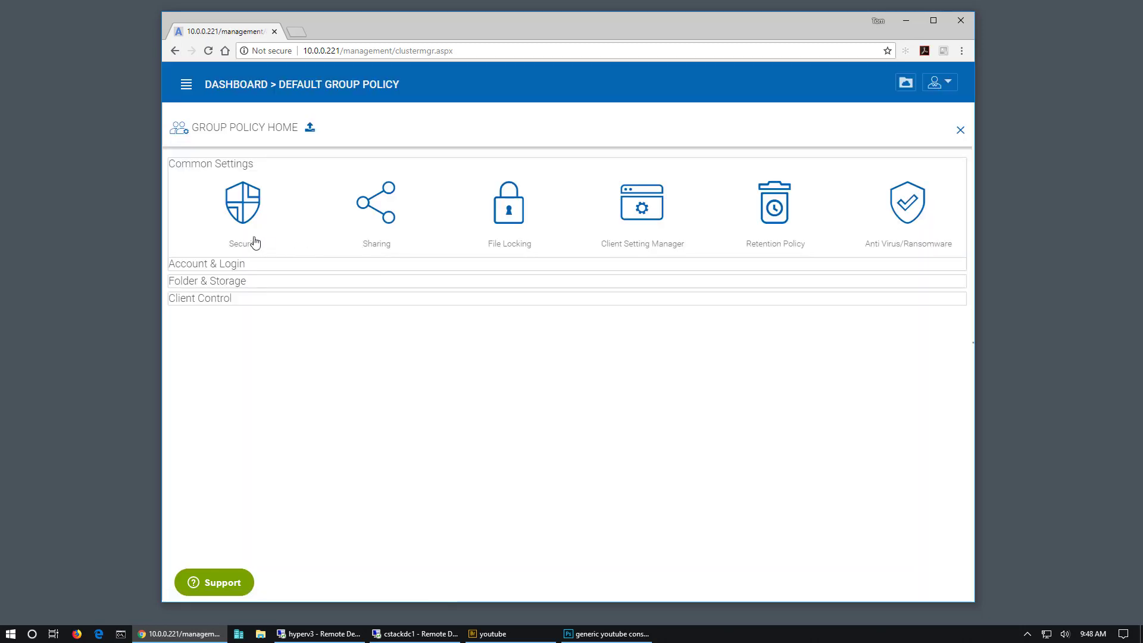
{"action": "left_click", "coordinate": [242, 215]}
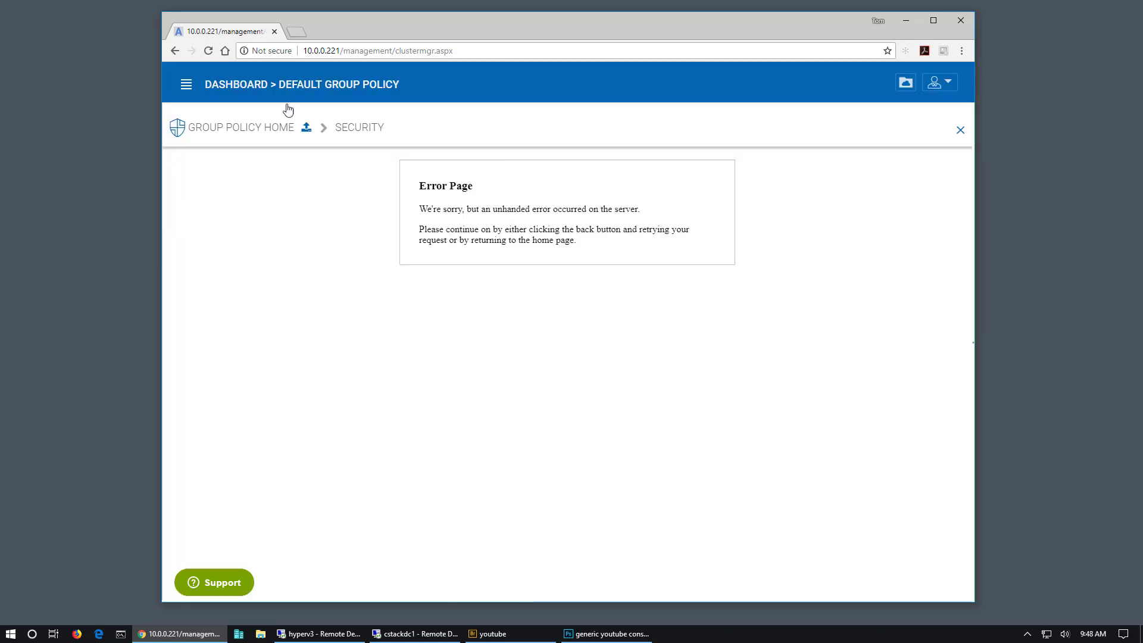
{"action": "left_click", "coordinate": [257, 140]}
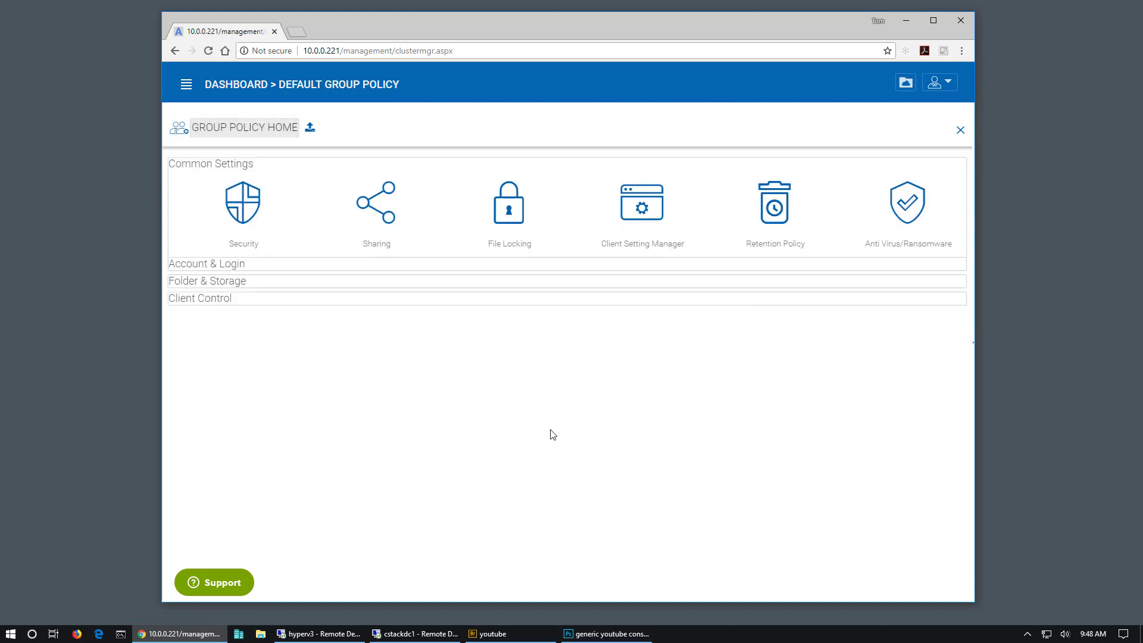
Step: Check manager1's access to the Client Setting Manager and User Account settings in the default group policy
{"action": "left_click", "coordinate": [642, 205]}
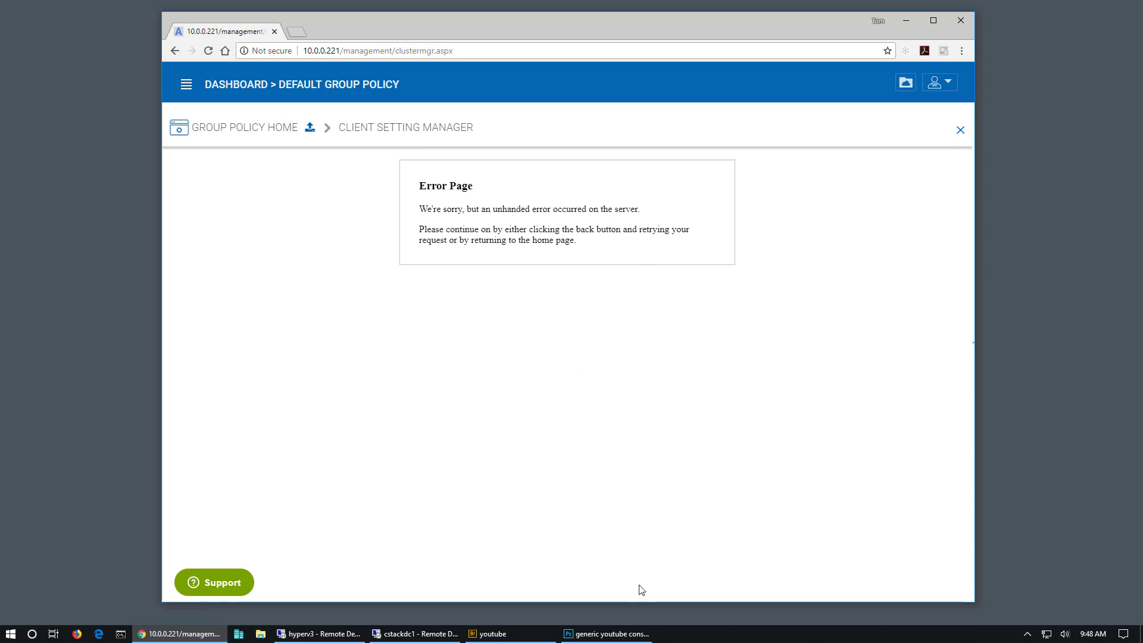
{"action": "left_click", "coordinate": [233, 129]}
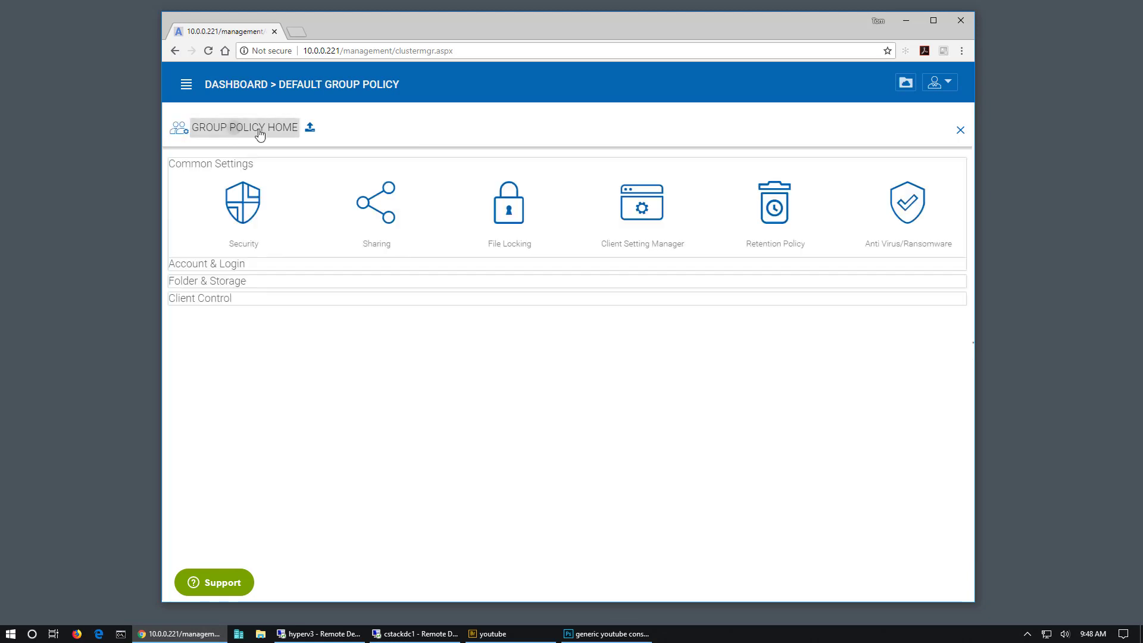
{"action": "left_click", "coordinate": [201, 266]}
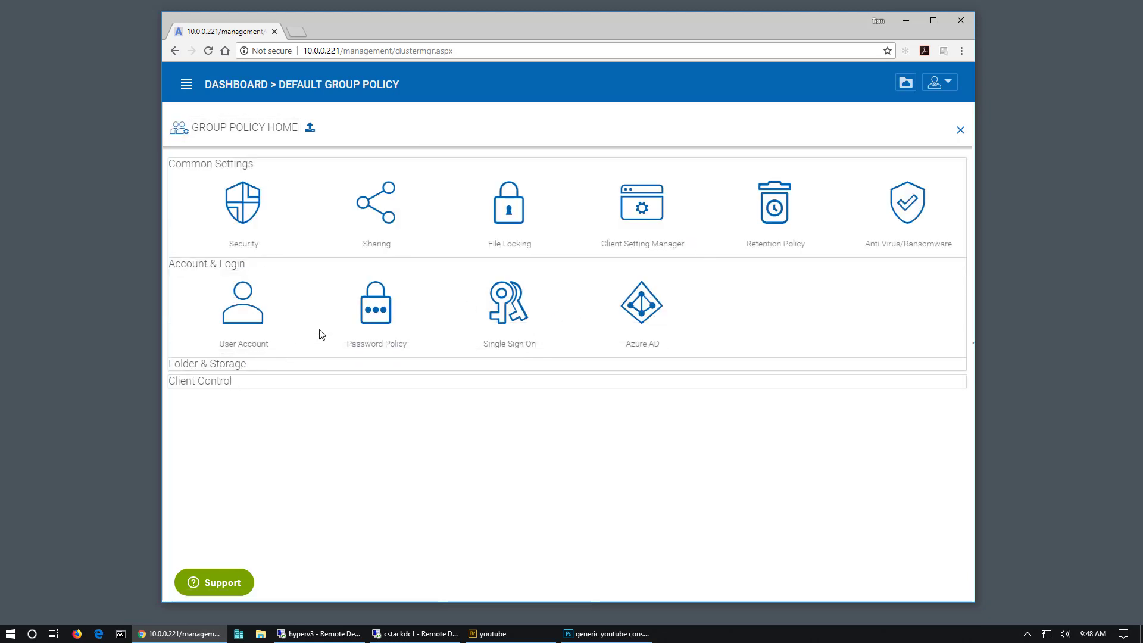
{"action": "left_click", "coordinate": [262, 323]}
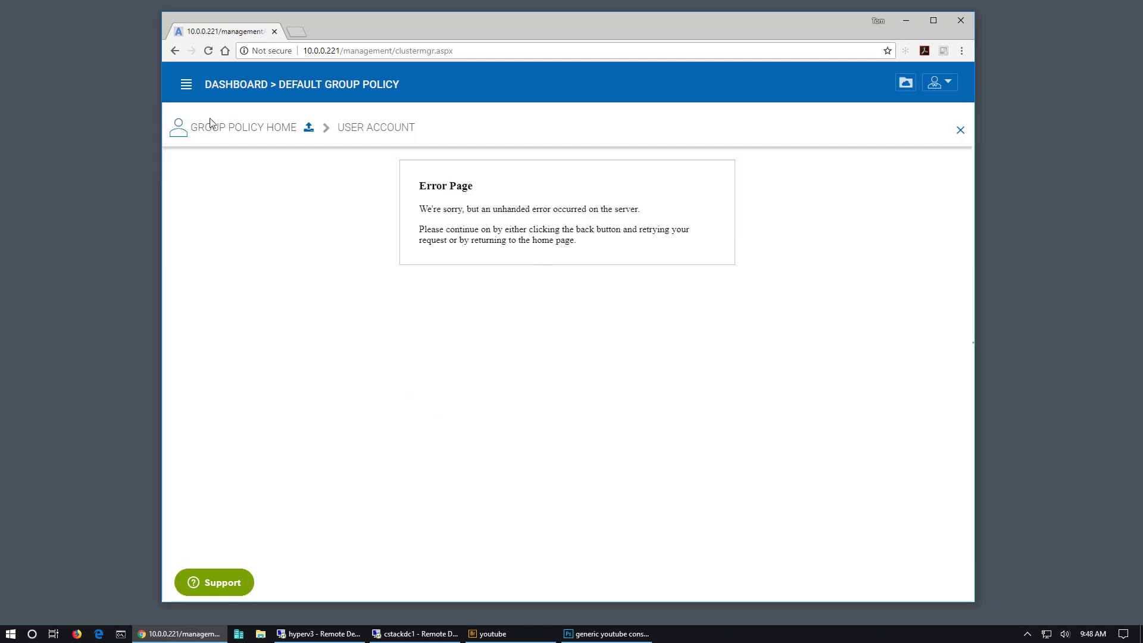
{"action": "left_click", "coordinate": [241, 130]}
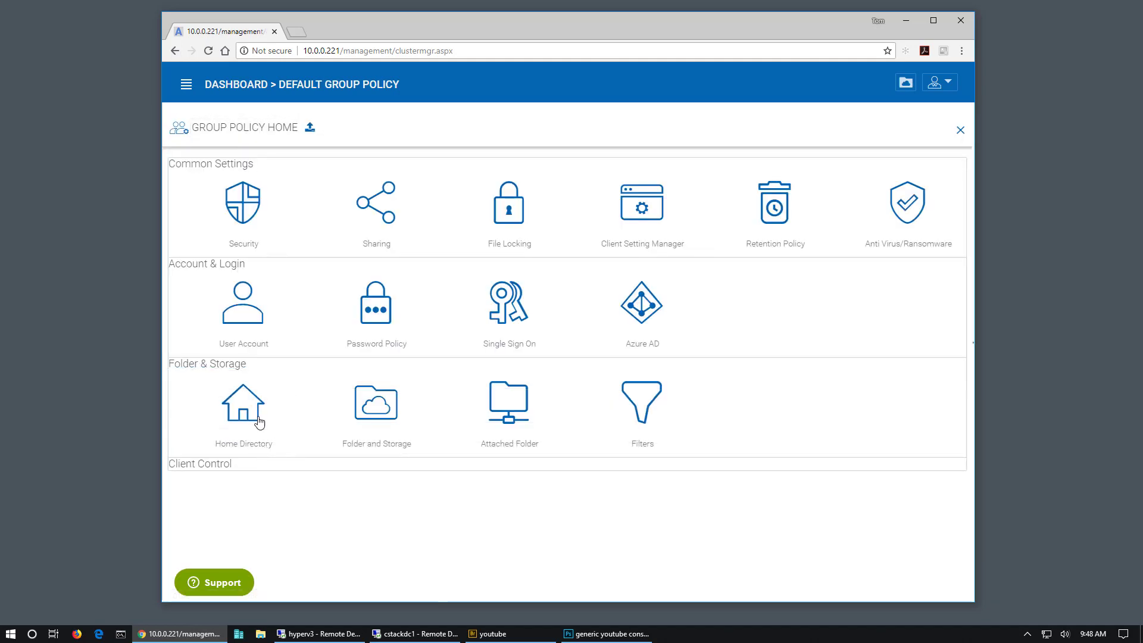
Step: Check access to the group policy's Home Directory and Native Client settings, and return to the main dashboard
{"action": "left_click", "coordinate": [285, 416]}
{"action": "left_click", "coordinate": [223, 127]}
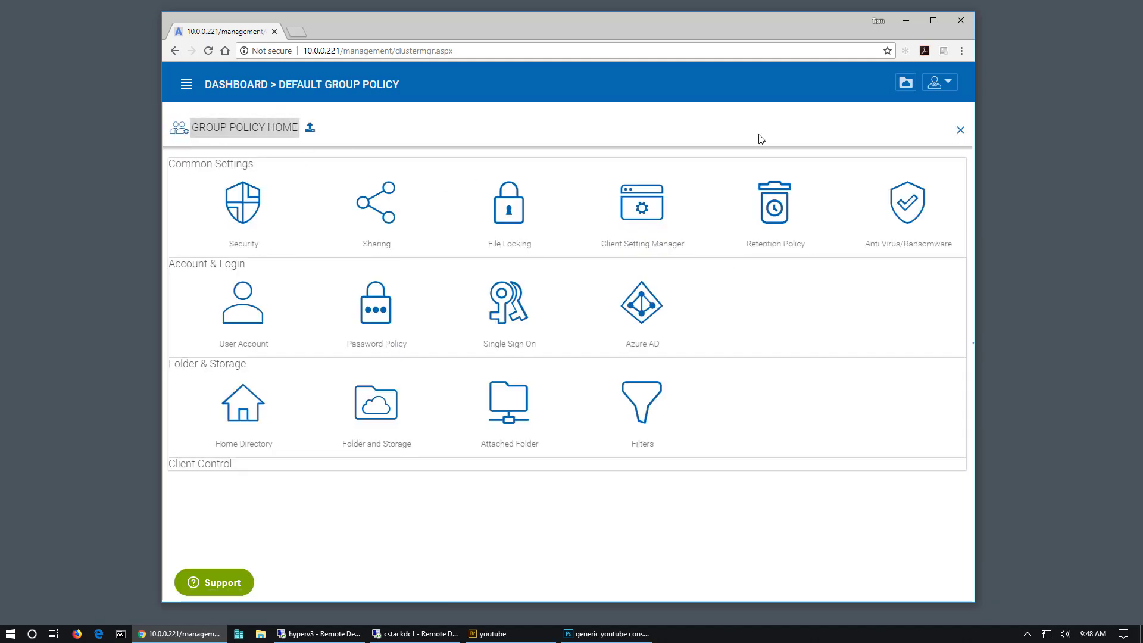
{"action": "left_click", "coordinate": [200, 470]}
{"action": "left_click", "coordinate": [388, 515]}
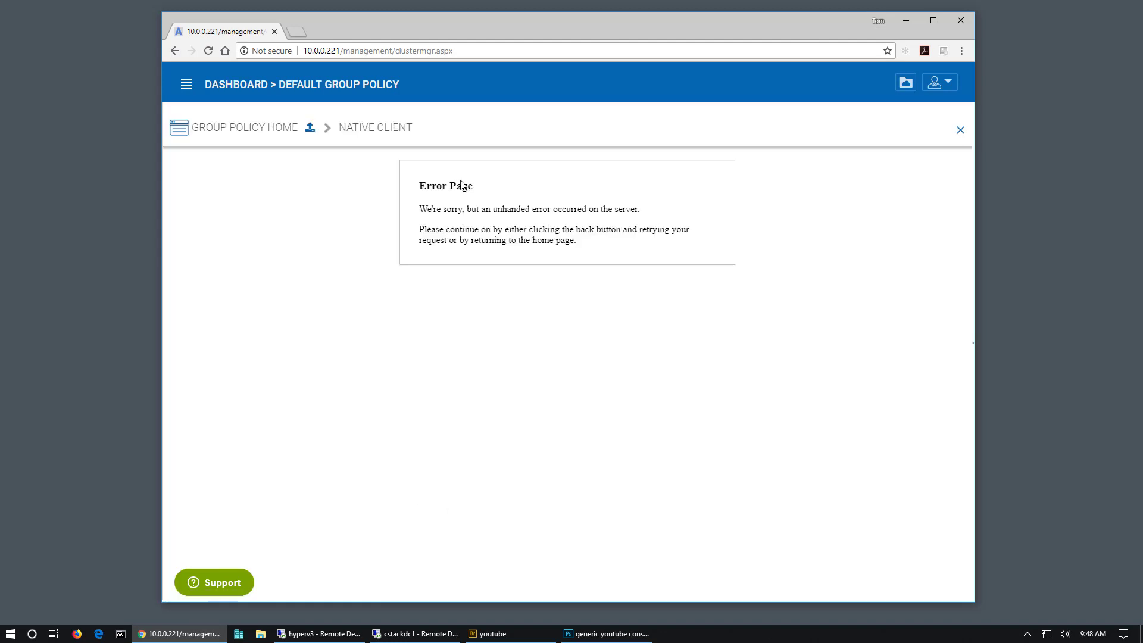
{"action": "left_click", "coordinate": [236, 87]}
Step: Log out of the manager1 account and sign in with the saved cluster administrator account
{"action": "left_click", "coordinate": [939, 83]}
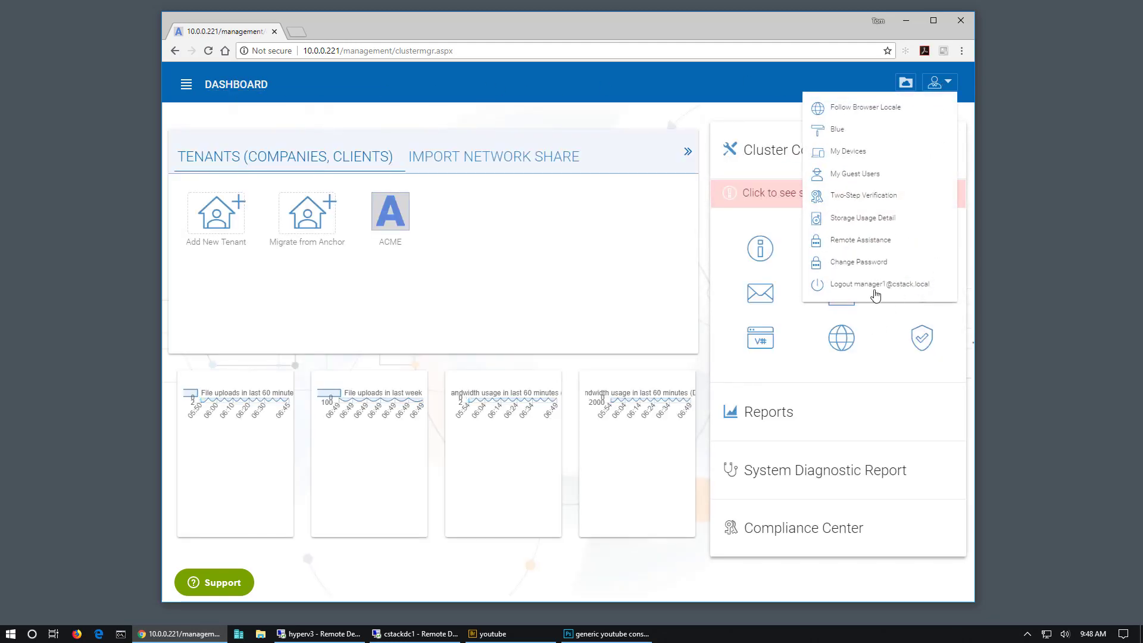
{"action": "left_click", "coordinate": [876, 288]}
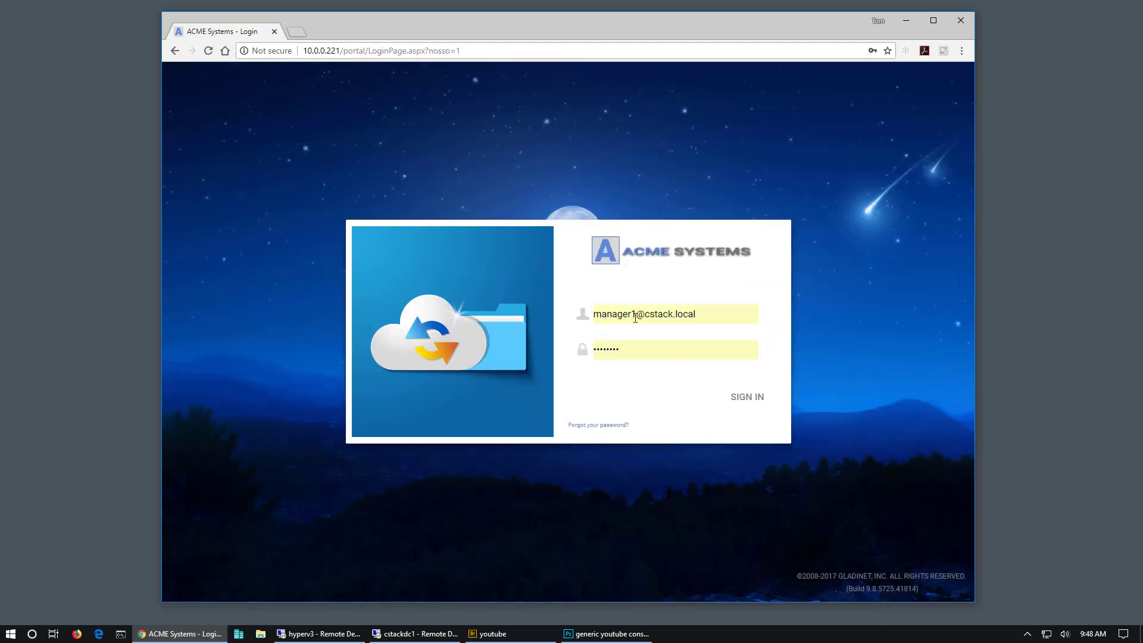
{"action": "left_click", "coordinate": [701, 317]}
{"action": "left_click", "coordinate": [684, 432]}
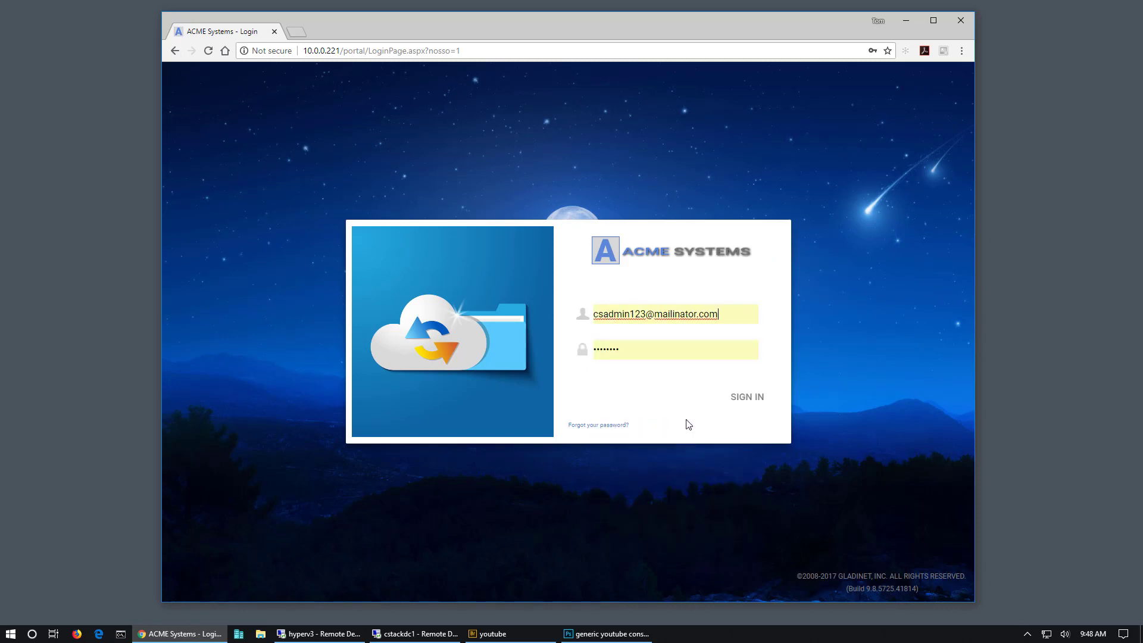
{"action": "left_click", "coordinate": [747, 397]}
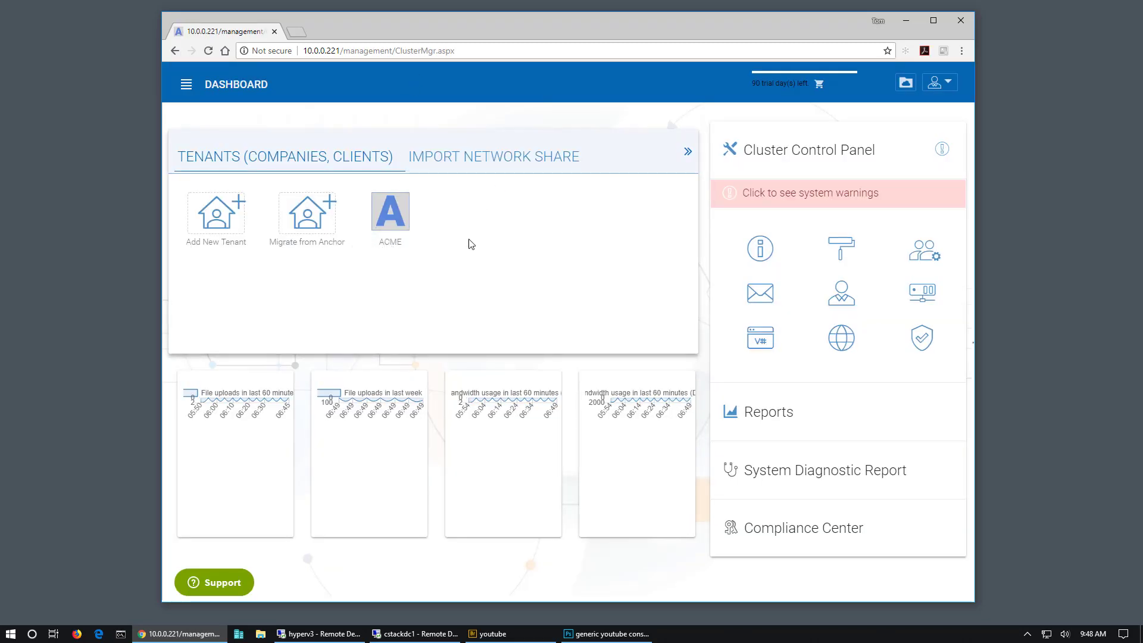
Step: Remove the Cluster Info permissions from the ACME tenant's Manager role and apply the change
{"action": "left_click", "coordinate": [398, 212]}
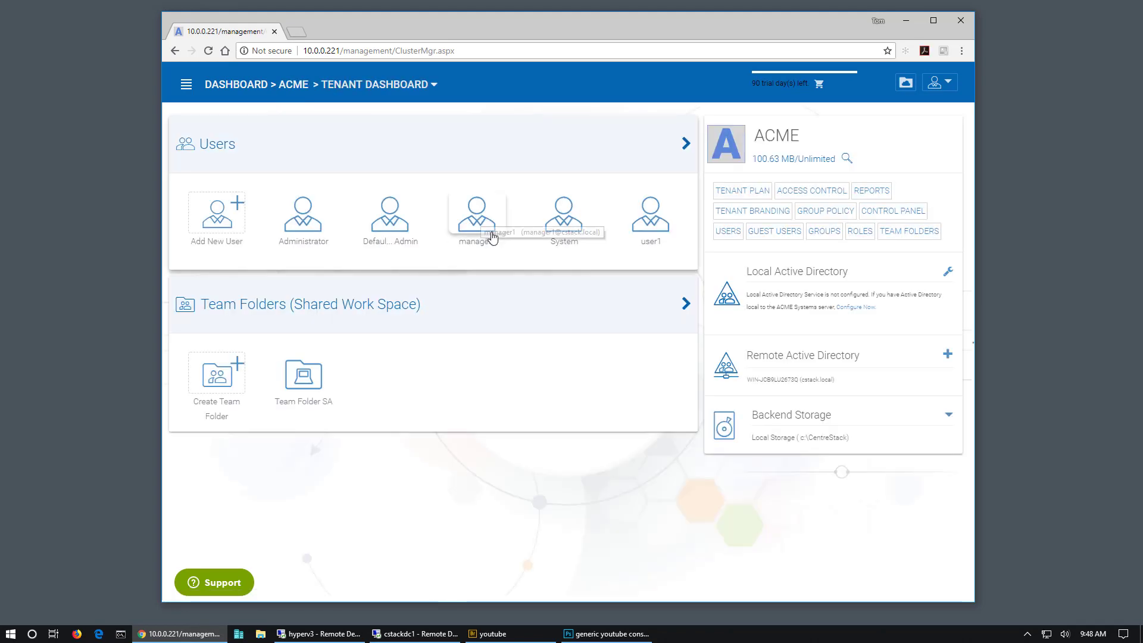
{"action": "left_click", "coordinate": [859, 231]}
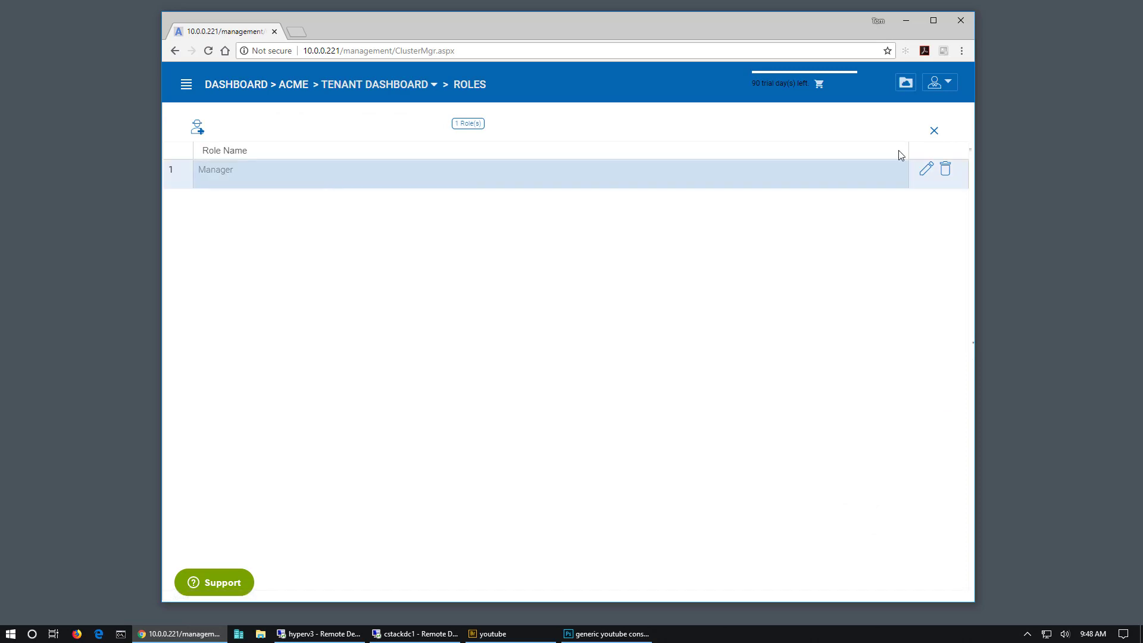
{"action": "left_click", "coordinate": [925, 172]}
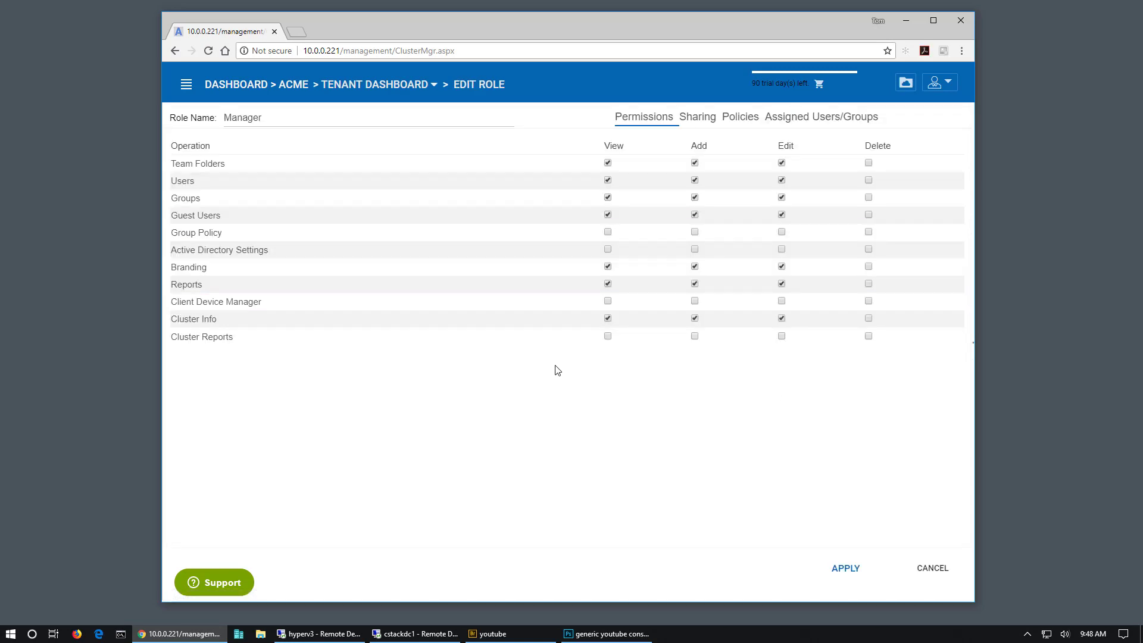
{"action": "left_click", "coordinate": [695, 319]}
{"action": "left_click", "coordinate": [781, 320]}
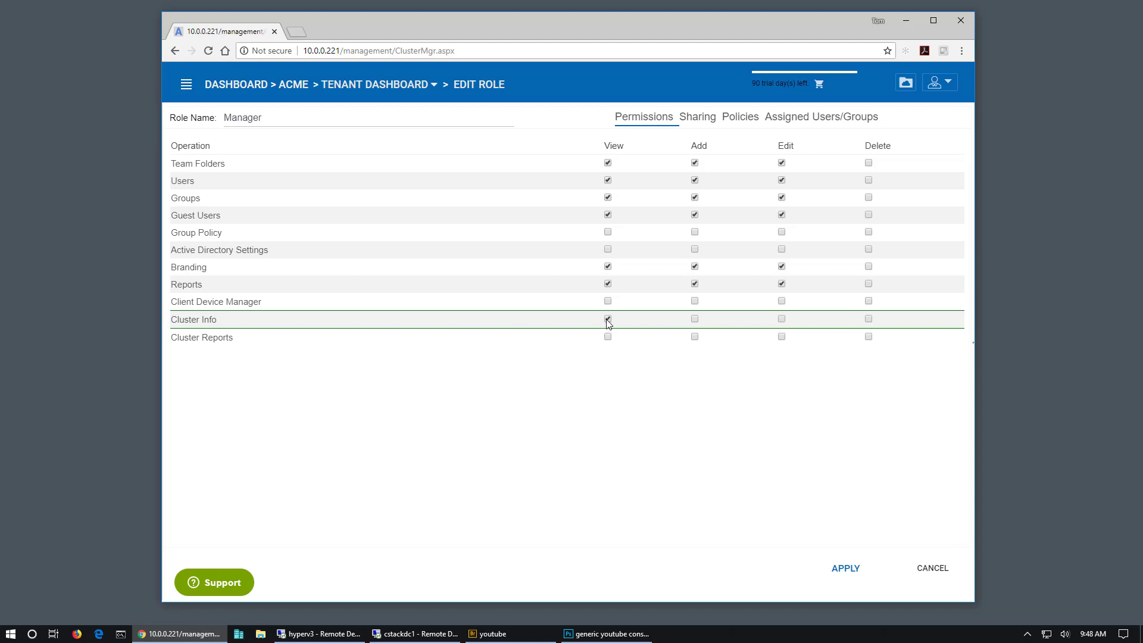
{"action": "left_click", "coordinate": [851, 571]}
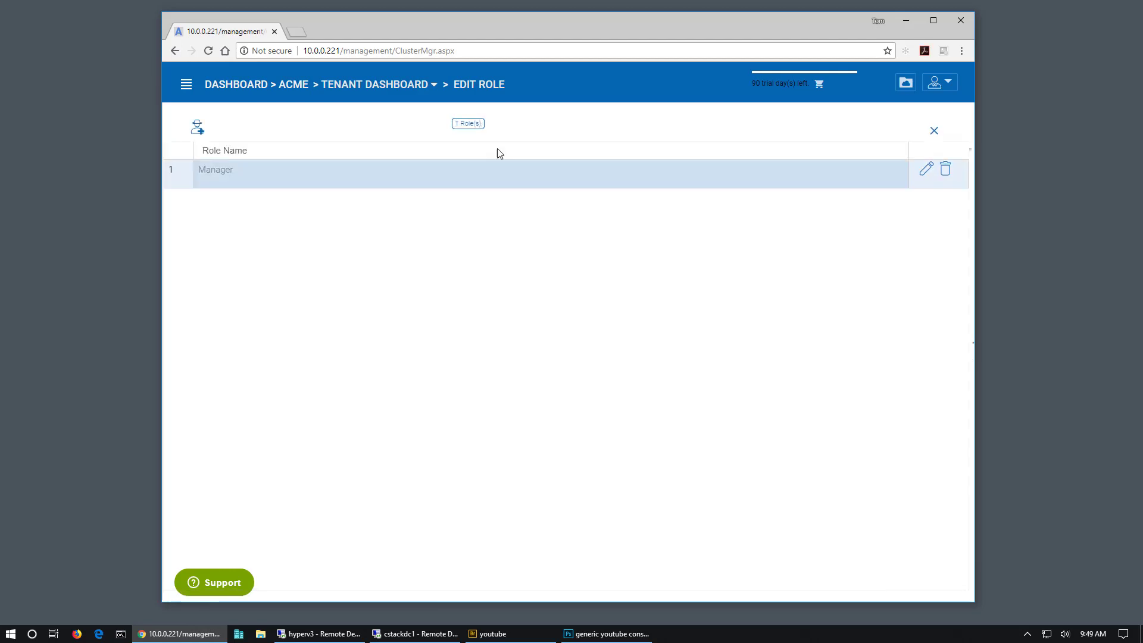
Step: Log out of the cluster administrator account and sign back in with the saved manager1 account
{"action": "left_click", "coordinate": [947, 83]}
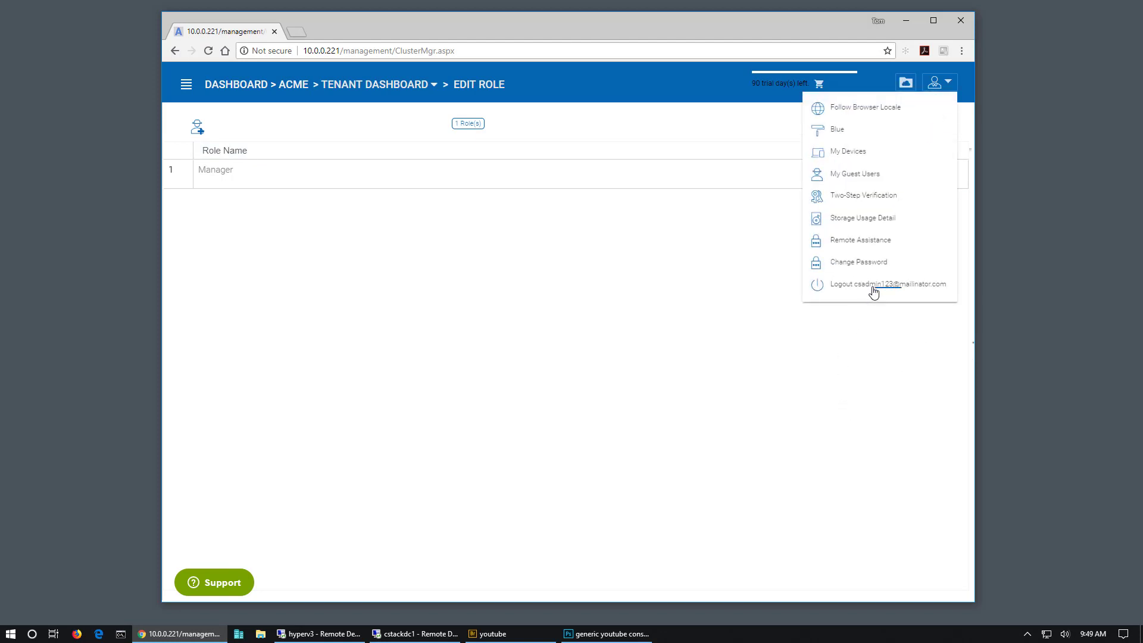
{"action": "left_click", "coordinate": [872, 289]}
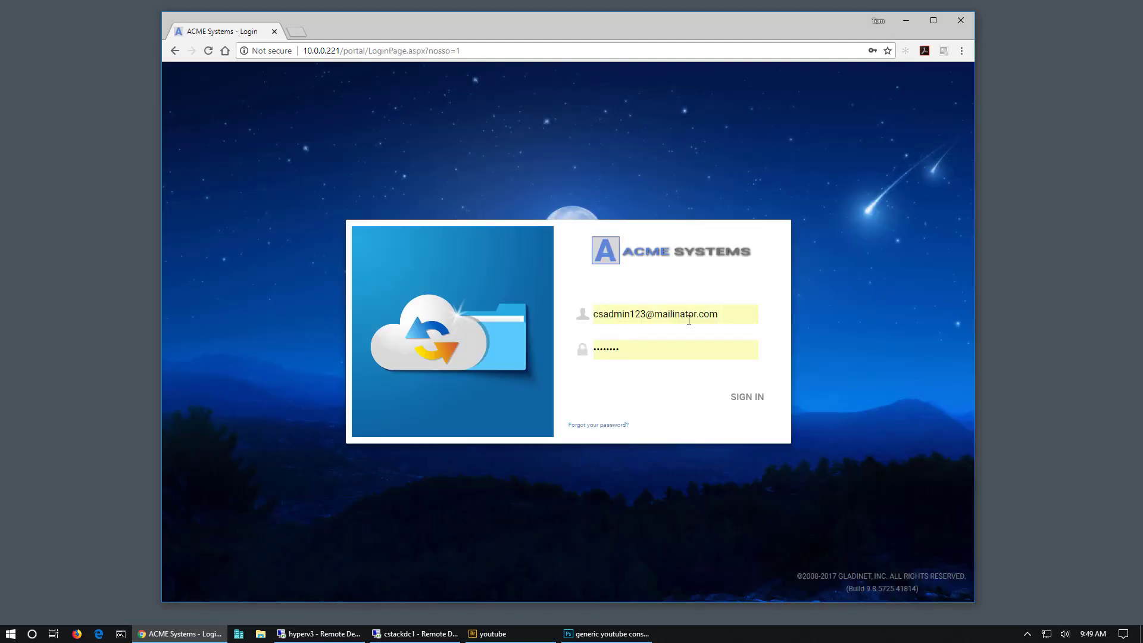
{"action": "left_click", "coordinate": [689, 319]}
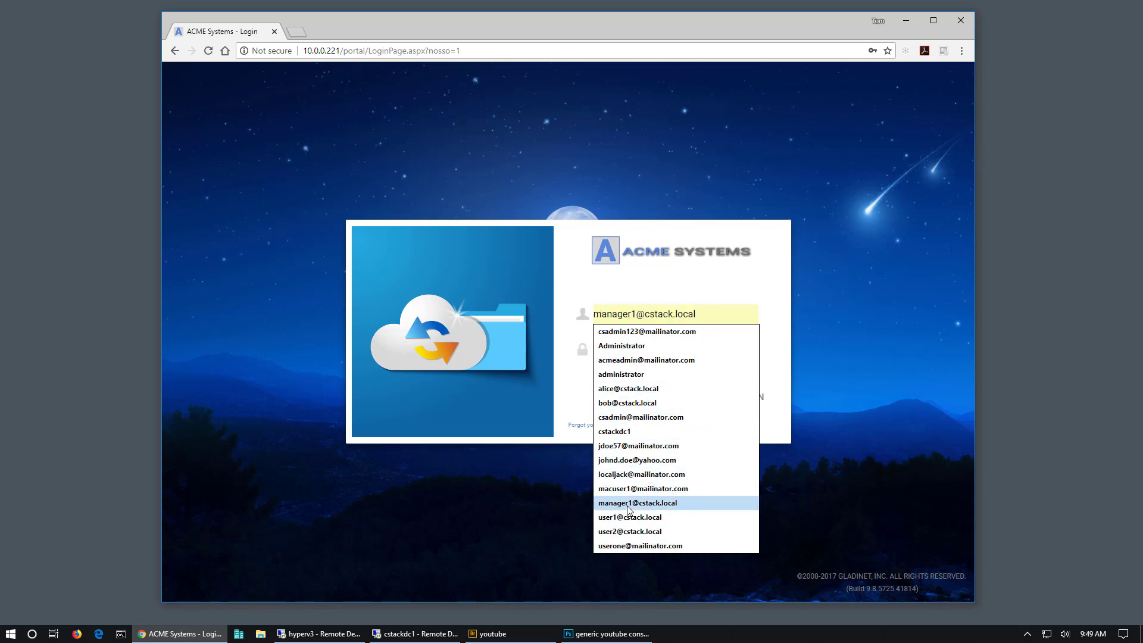
{"action": "left_click", "coordinate": [629, 504]}
{"action": "left_click", "coordinate": [739, 399]}
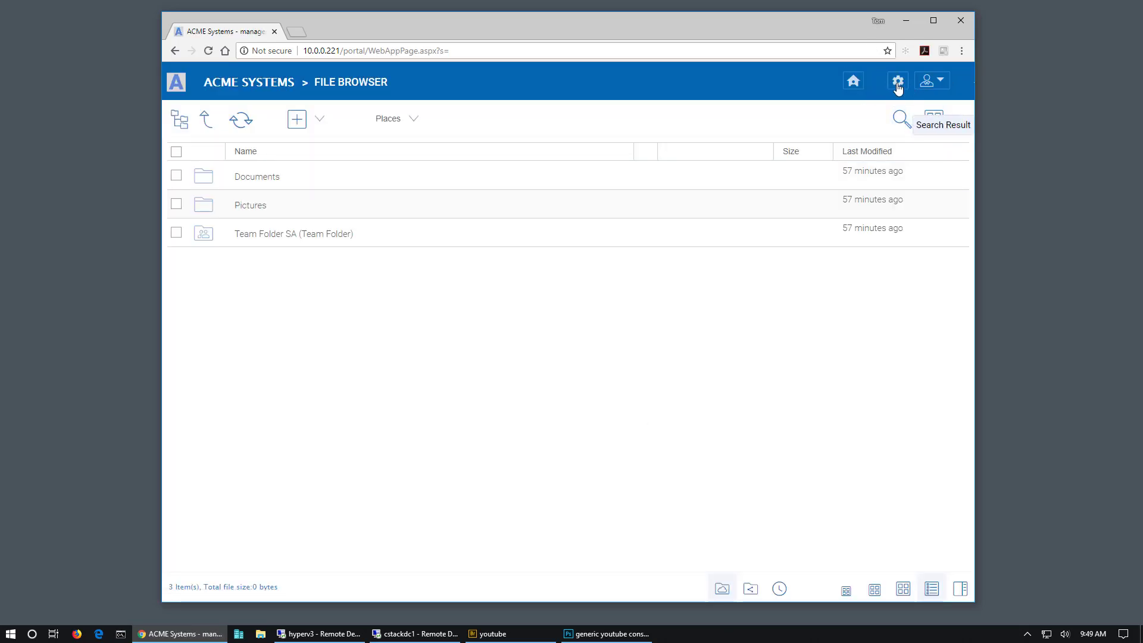
Step: Open the management dashboard as manager1 and look through the User Manager, Guest User Manager and Group Manager pages
{"action": "left_click", "coordinate": [898, 84]}
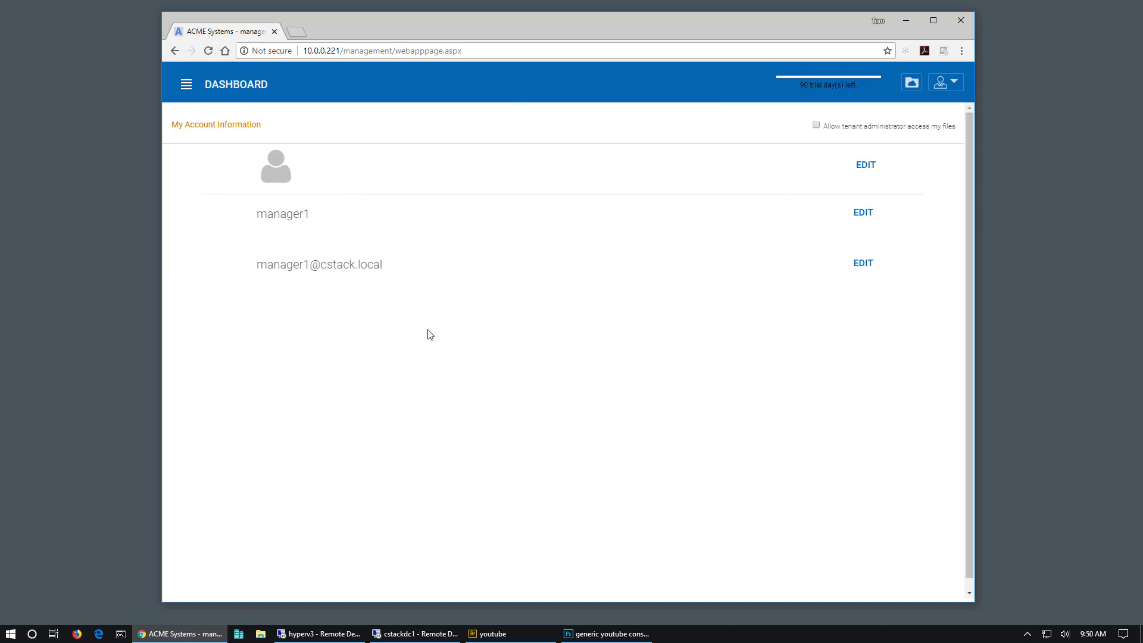
{"action": "left_click", "coordinate": [187, 87]}
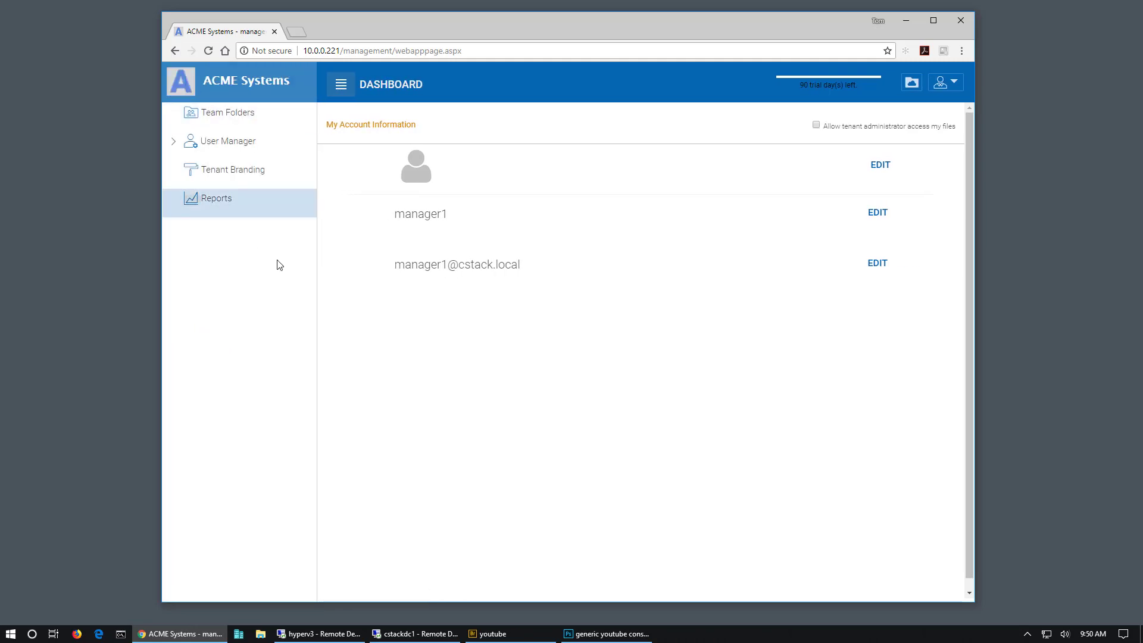
{"action": "left_click", "coordinate": [176, 148]}
{"action": "left_click", "coordinate": [223, 170]}
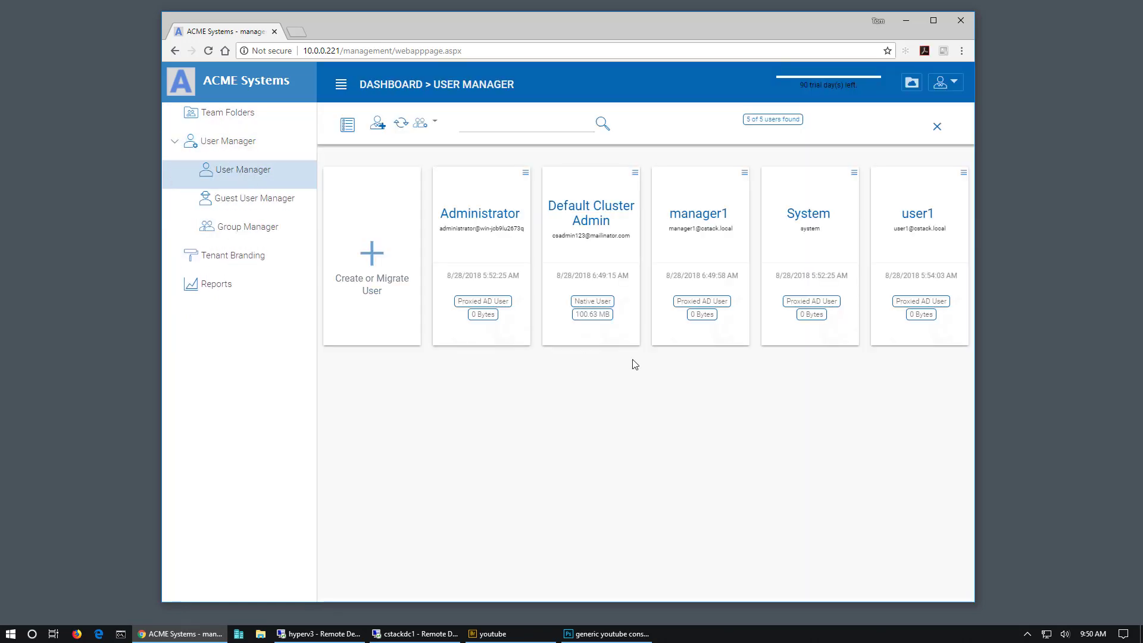
{"action": "left_click", "coordinate": [265, 198]}
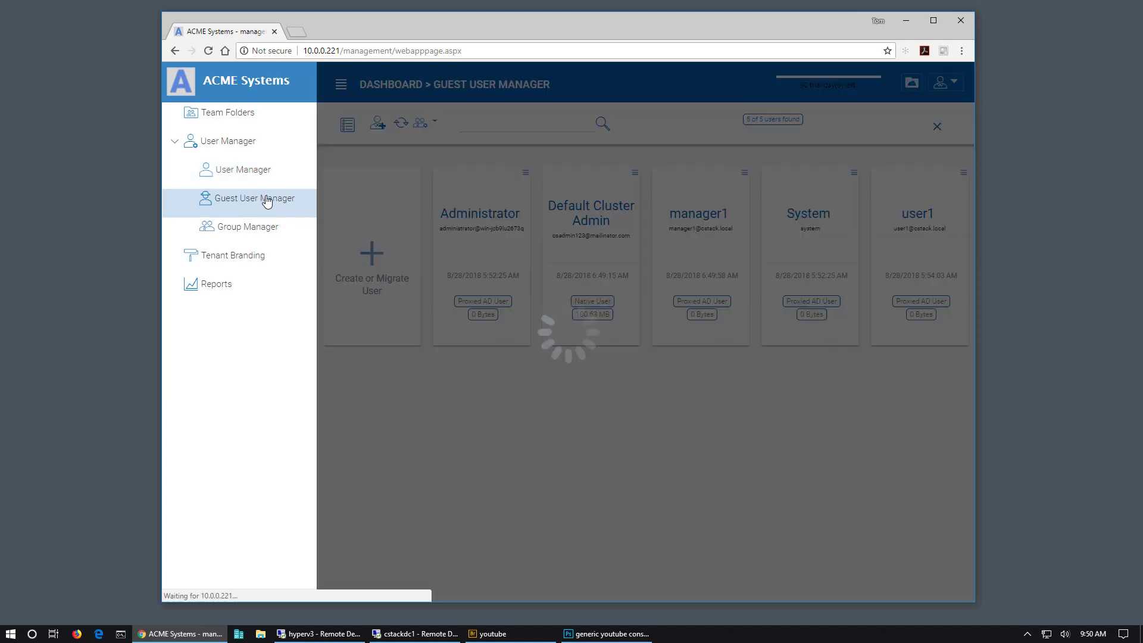
{"action": "left_click", "coordinate": [242, 227]}
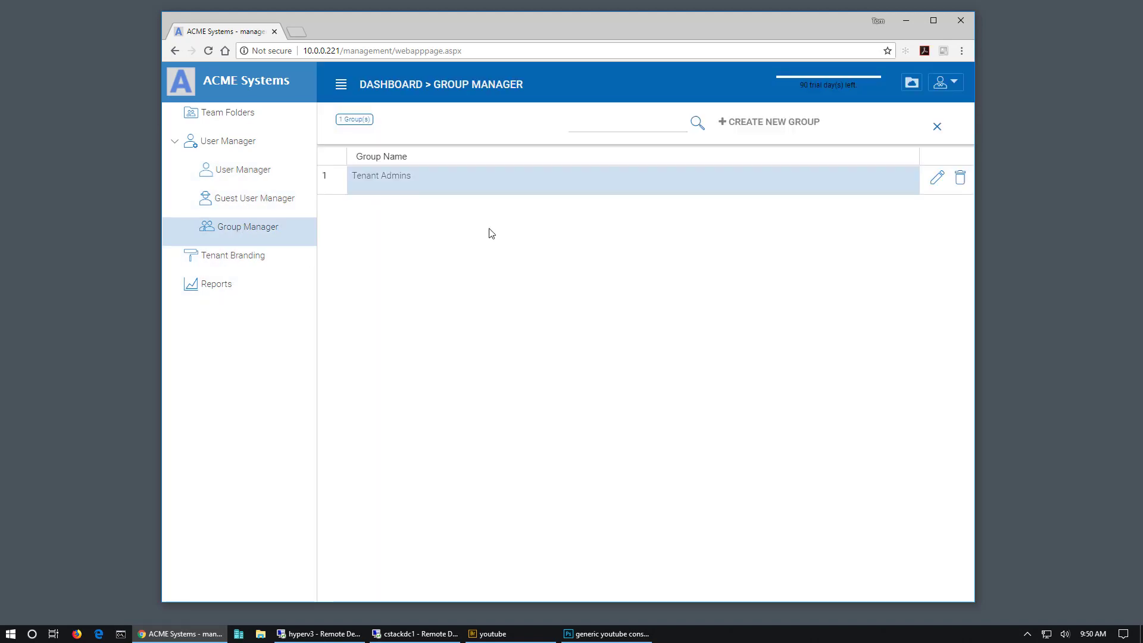
Step: Review the Tenant Branding settings and the Reports page, including the available report types
{"action": "left_click", "coordinate": [241, 263]}
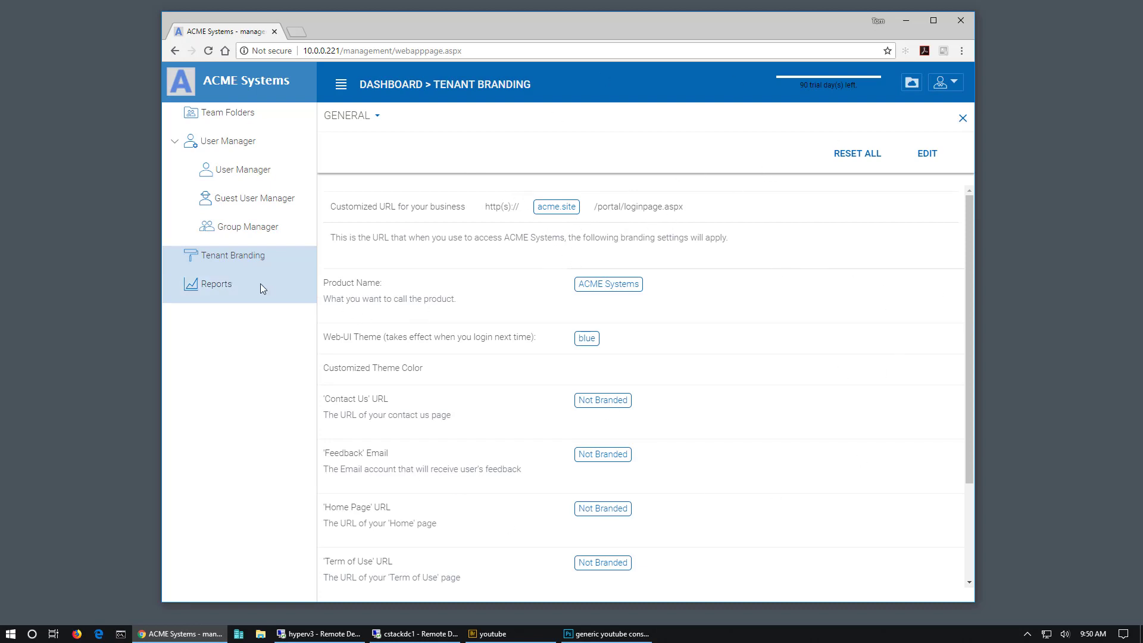
{"action": "left_click", "coordinate": [241, 292]}
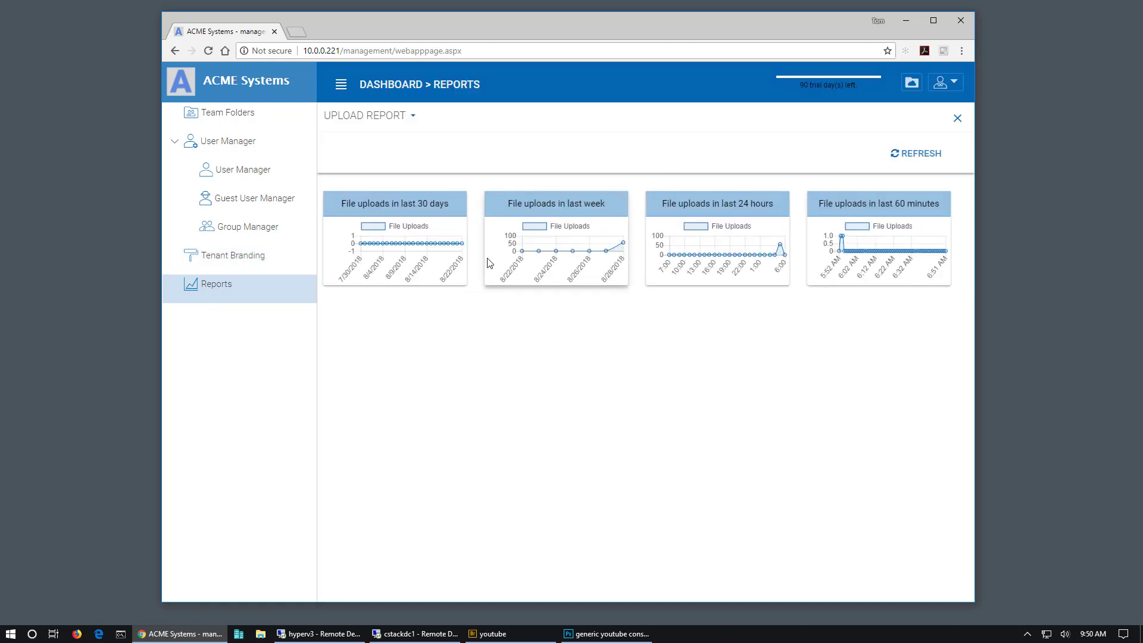
{"action": "left_click", "coordinate": [370, 116]}
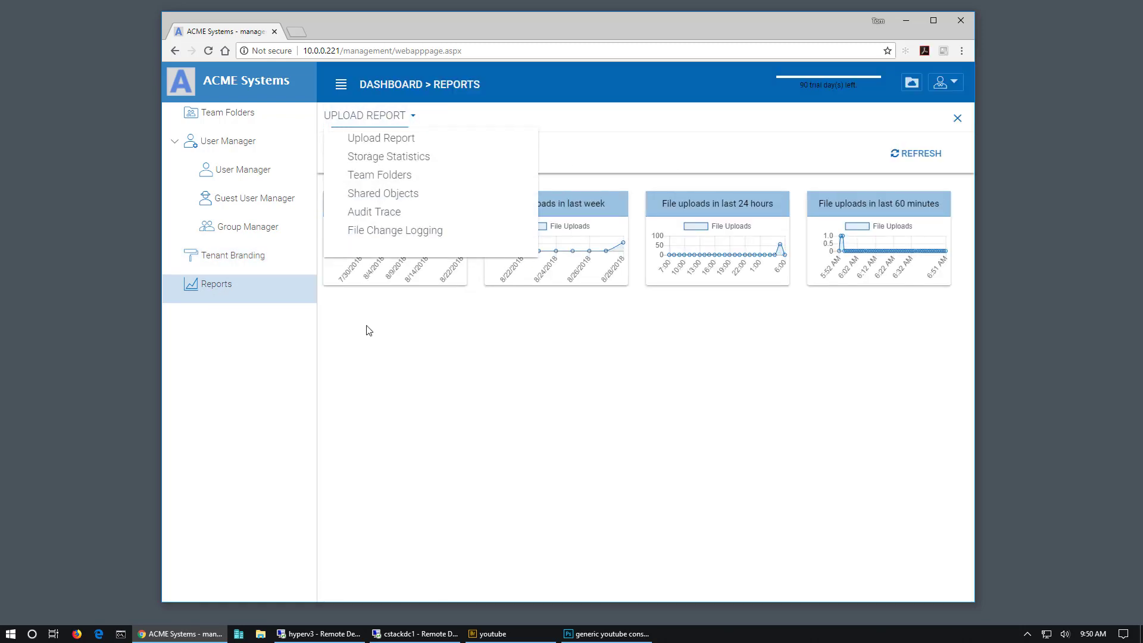
{"action": "left_click", "coordinate": [378, 115]}
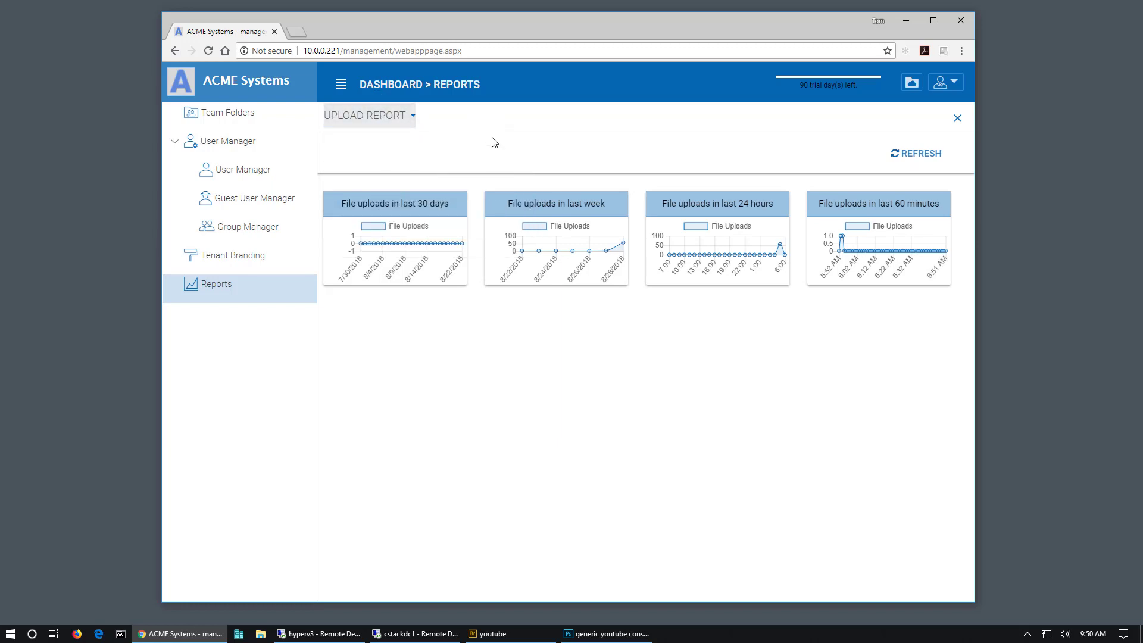